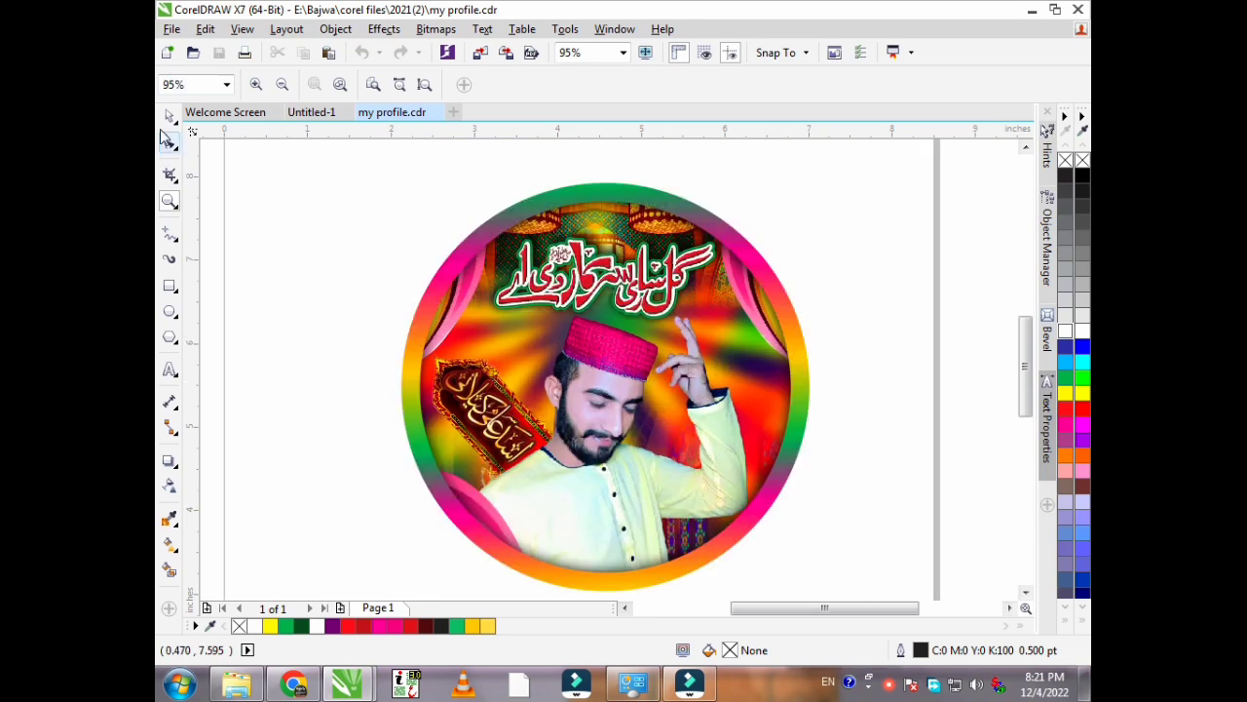
Move all the layers of the Urdu title about 4 inches left, out of the circular design onto blank space.
click(170, 117)
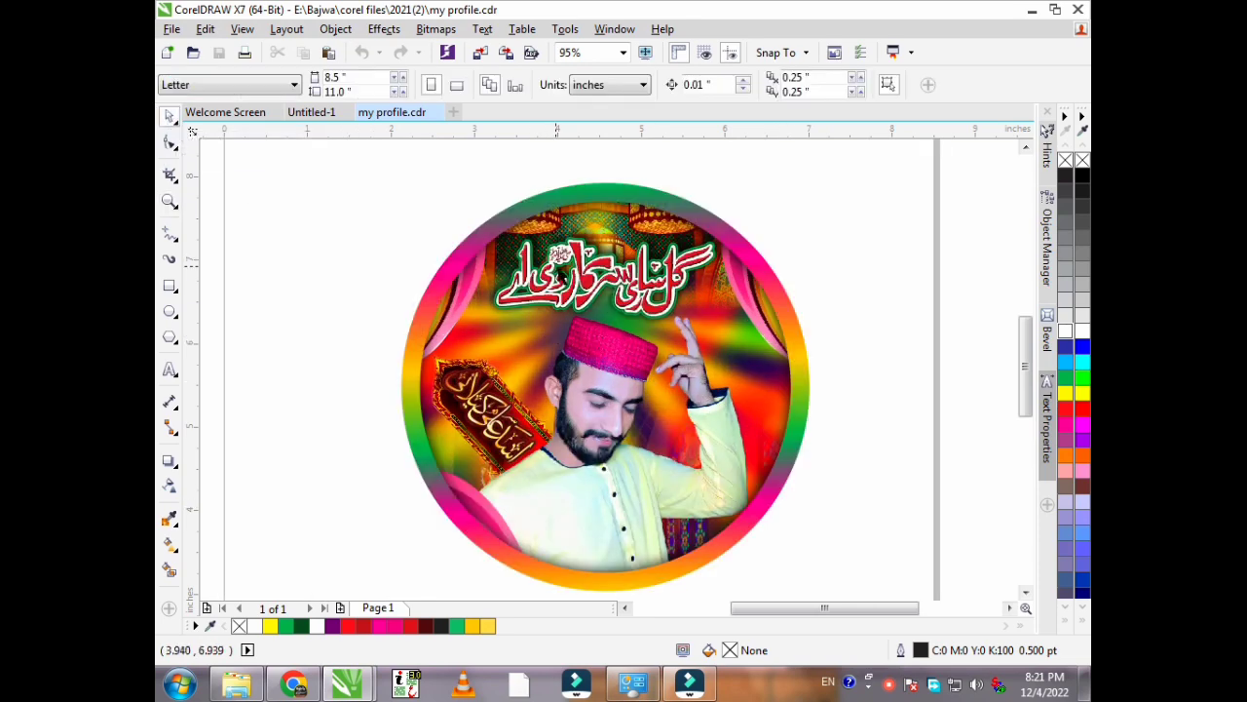
click(564, 265)
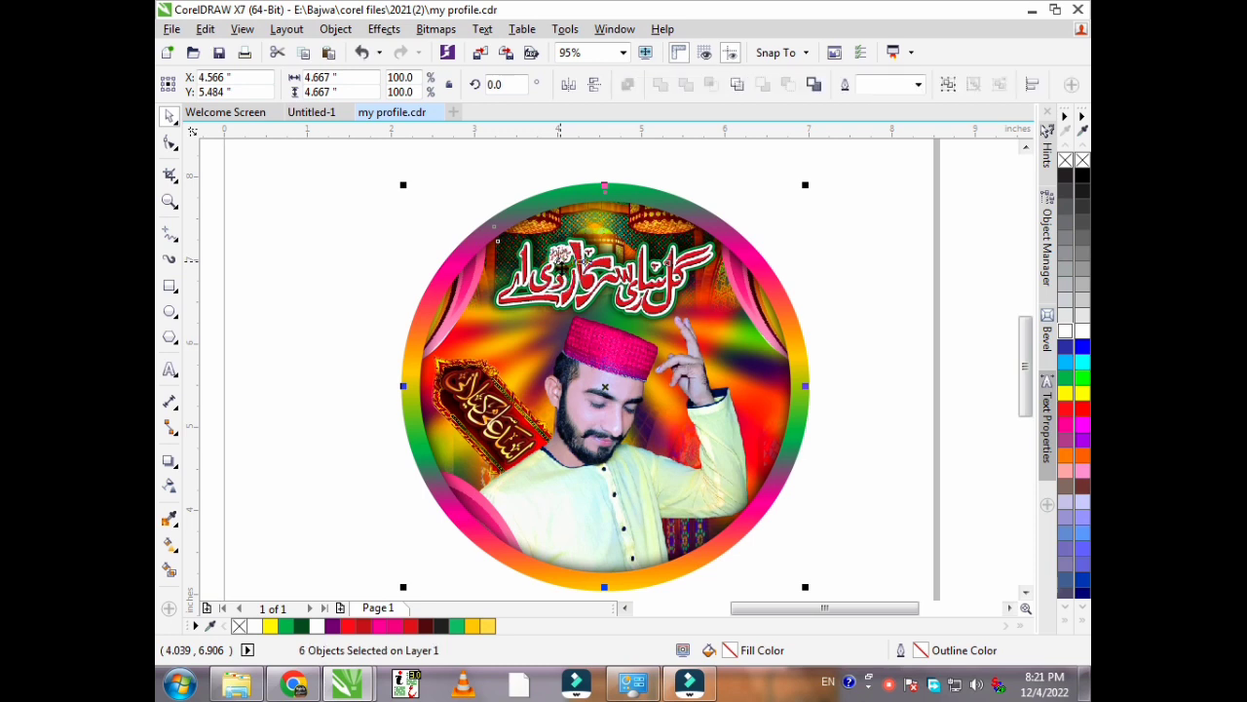
click(326, 231)
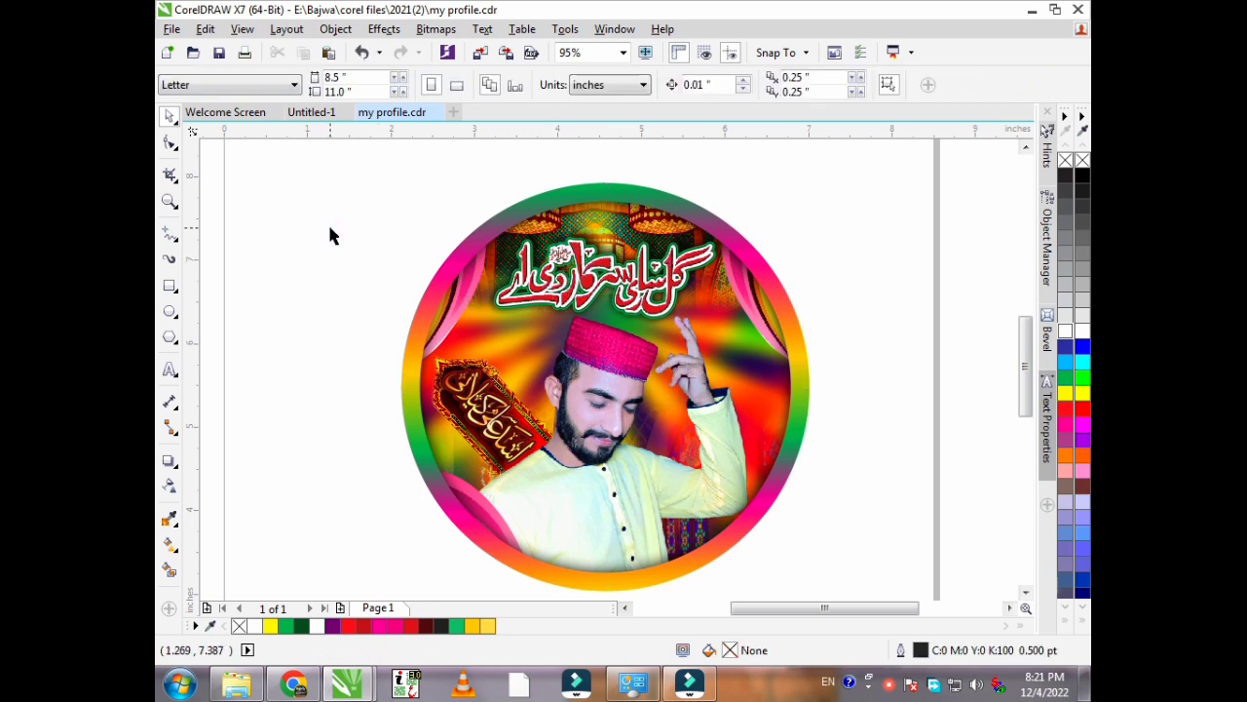
drag(340, 190, 748, 353)
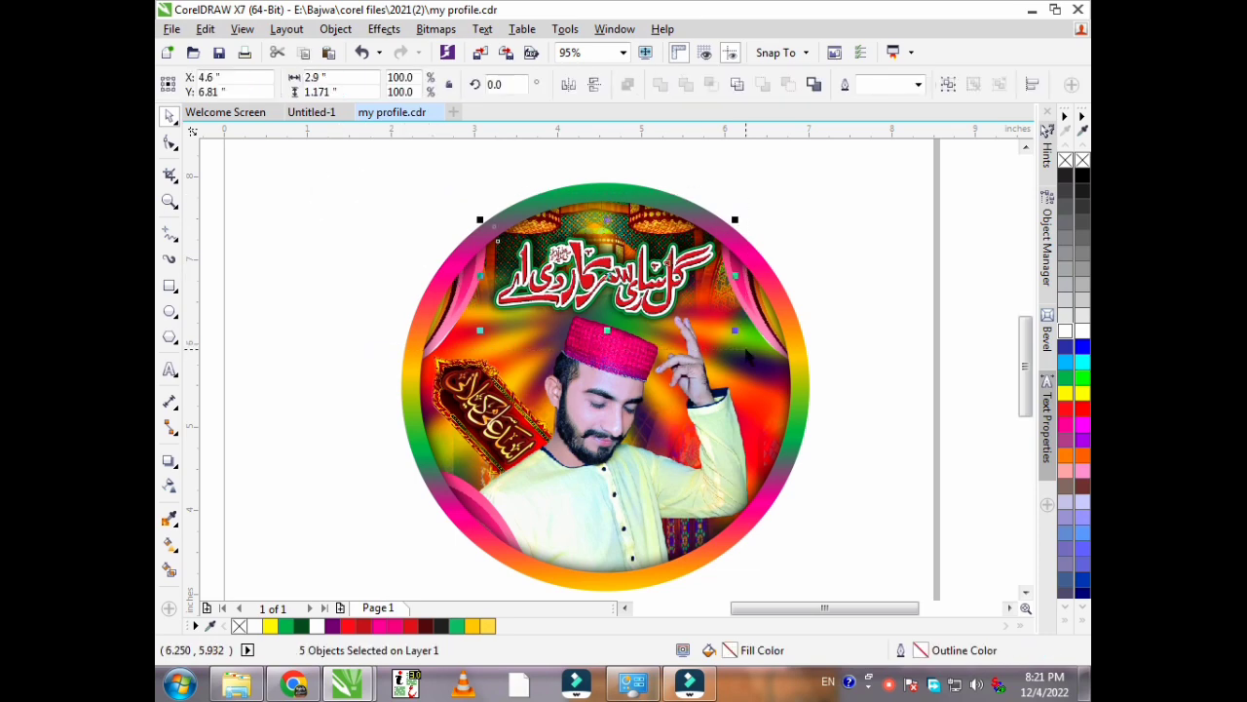
drag(633, 281, 312, 282)
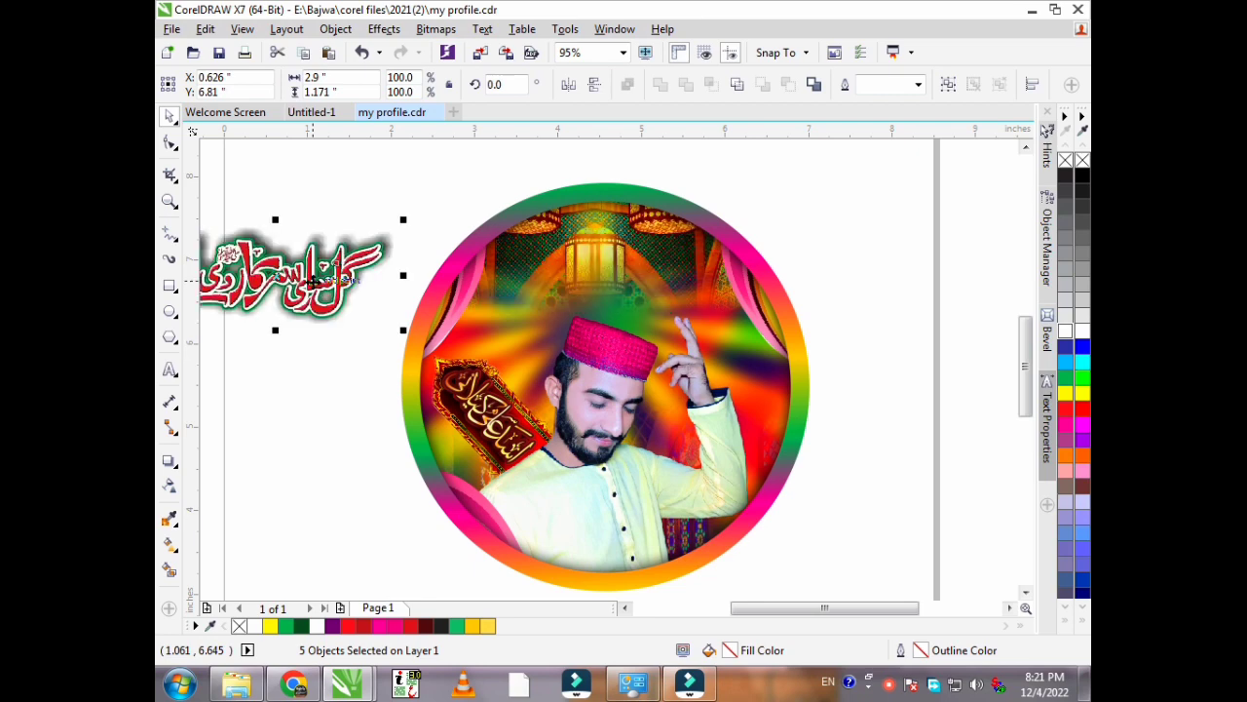
click(333, 374)
Separate the red lettering from the title stack by moving it about 0.8 inch straight down.
drag(776, 609, 677, 618)
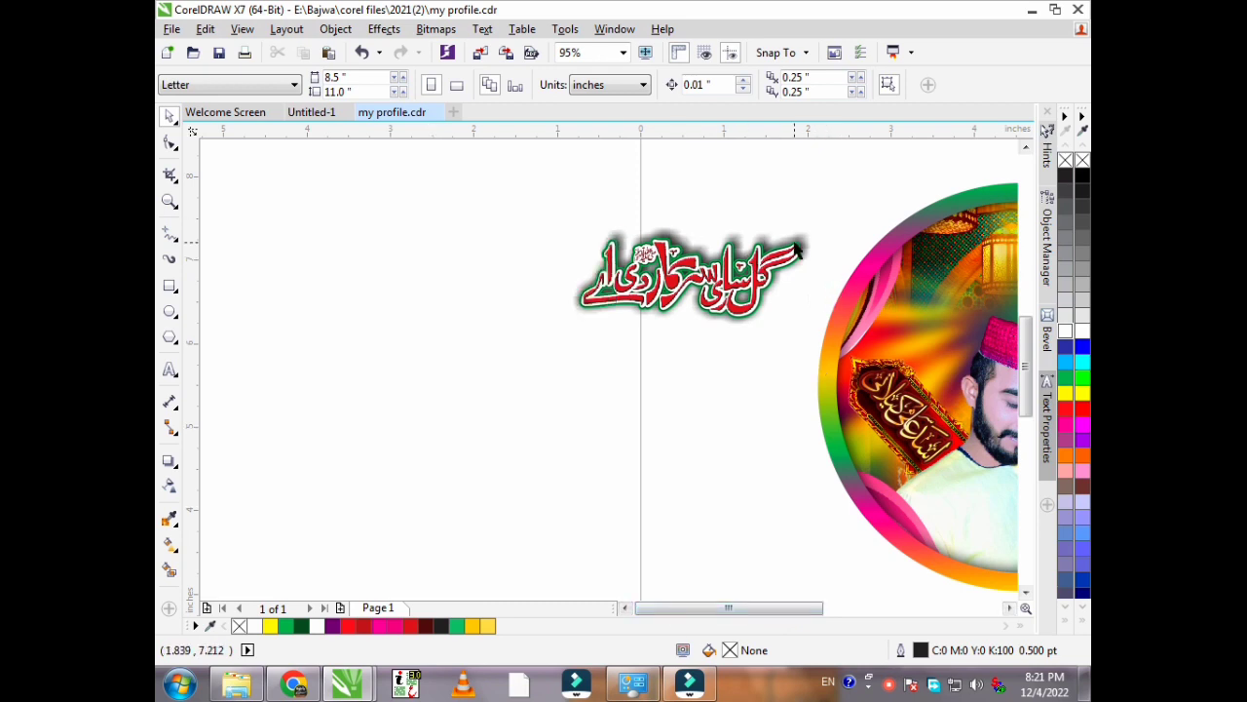
scroll(795, 250, up, 2)
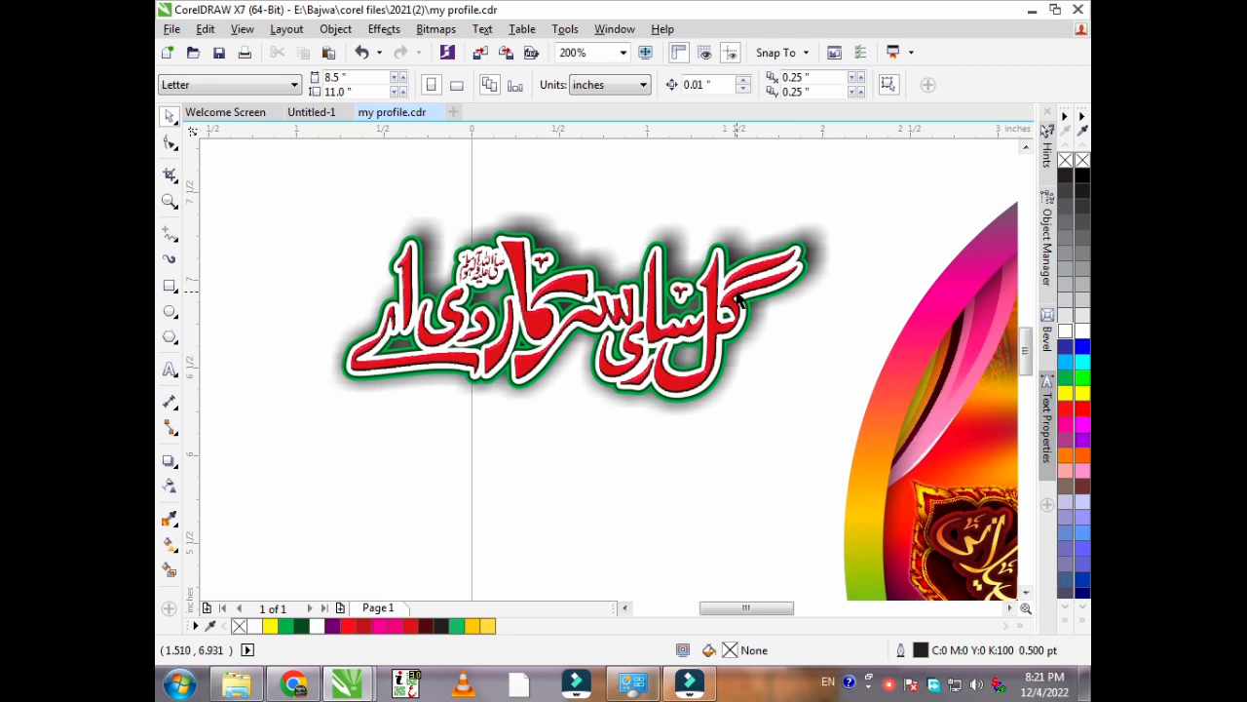
click(737, 292)
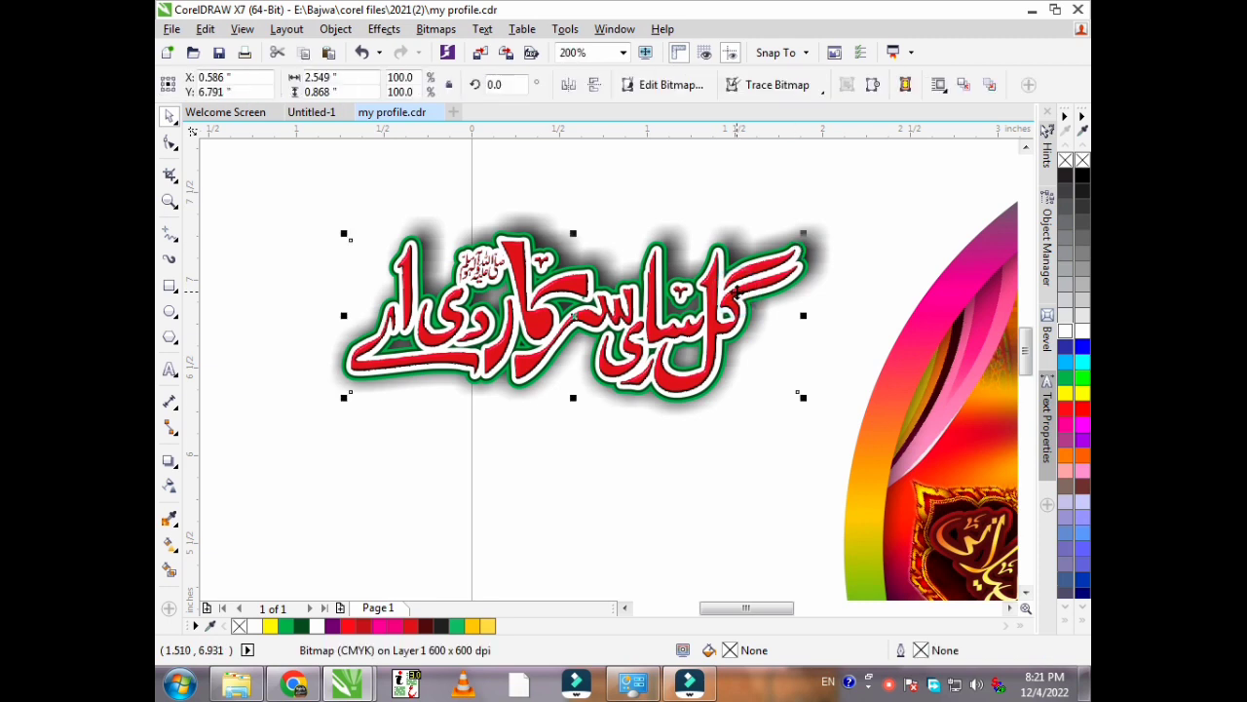
click(546, 467)
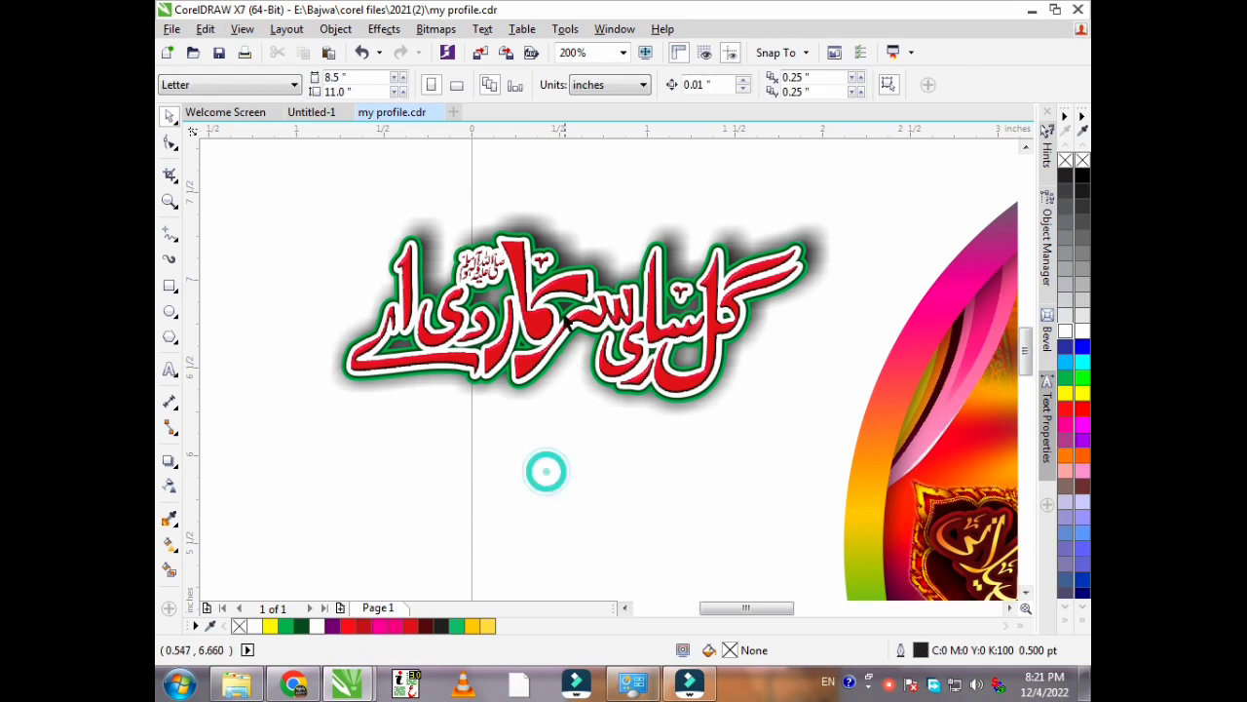
drag(552, 304, 539, 436)
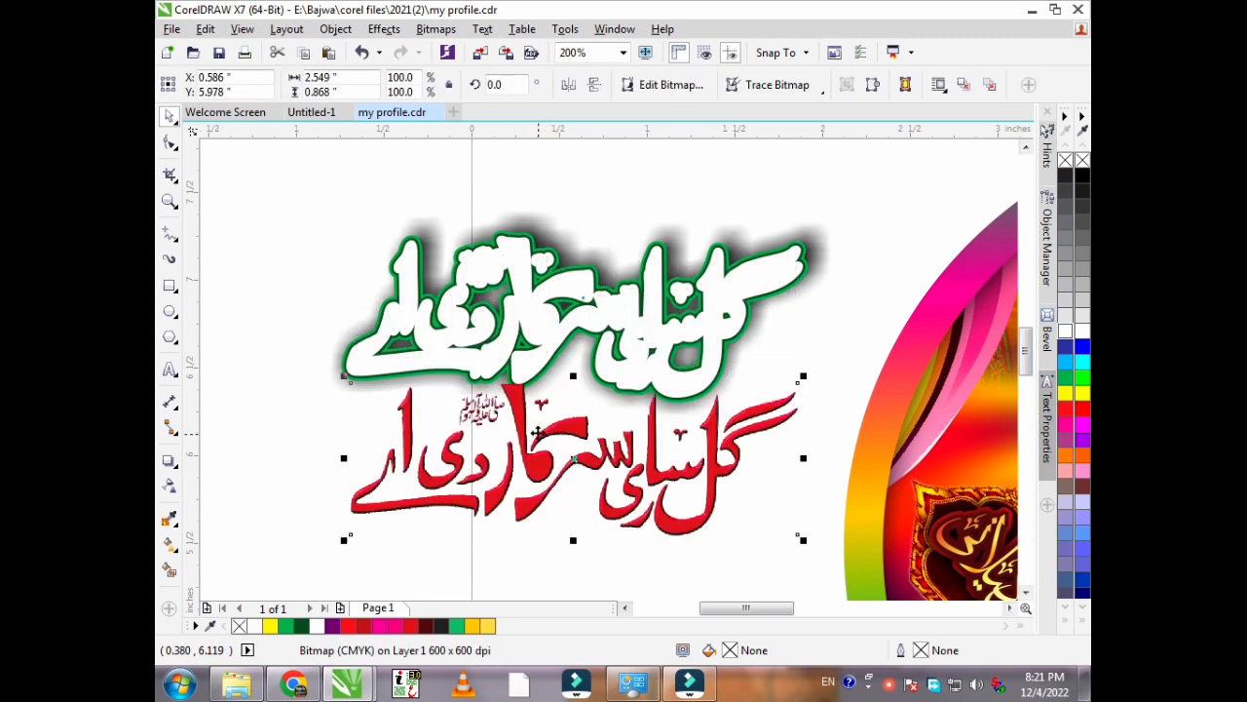
Spread out the title's backing layers: white outline about 0.9 inch up, dark green about 2.1 inches left, bright green slightly right.
drag(540, 323, 562, 161)
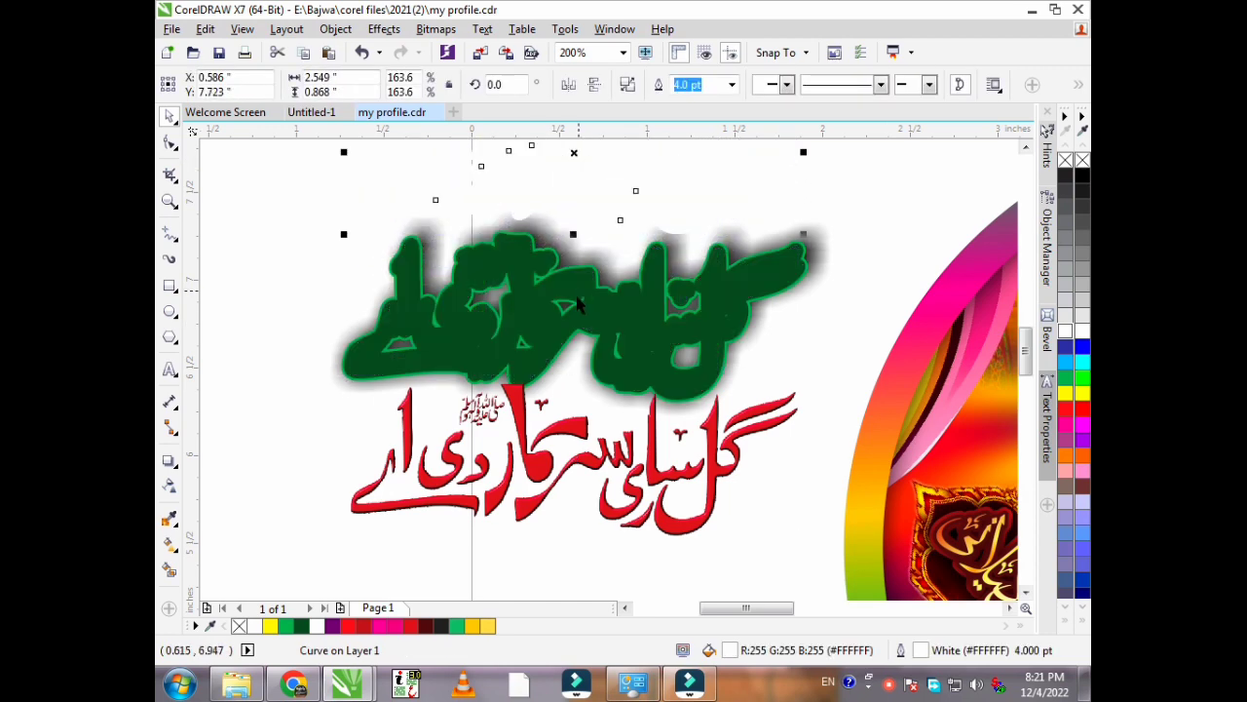
drag(671, 318, 304, 317)
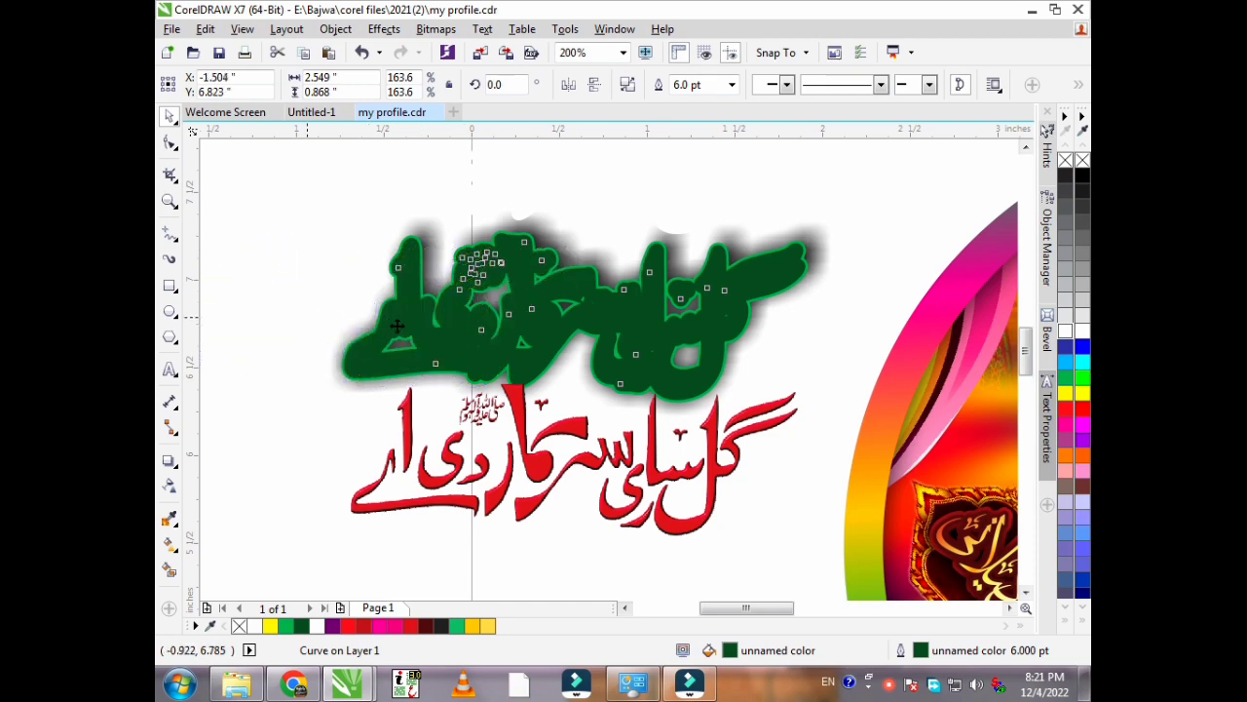
click(570, 310)
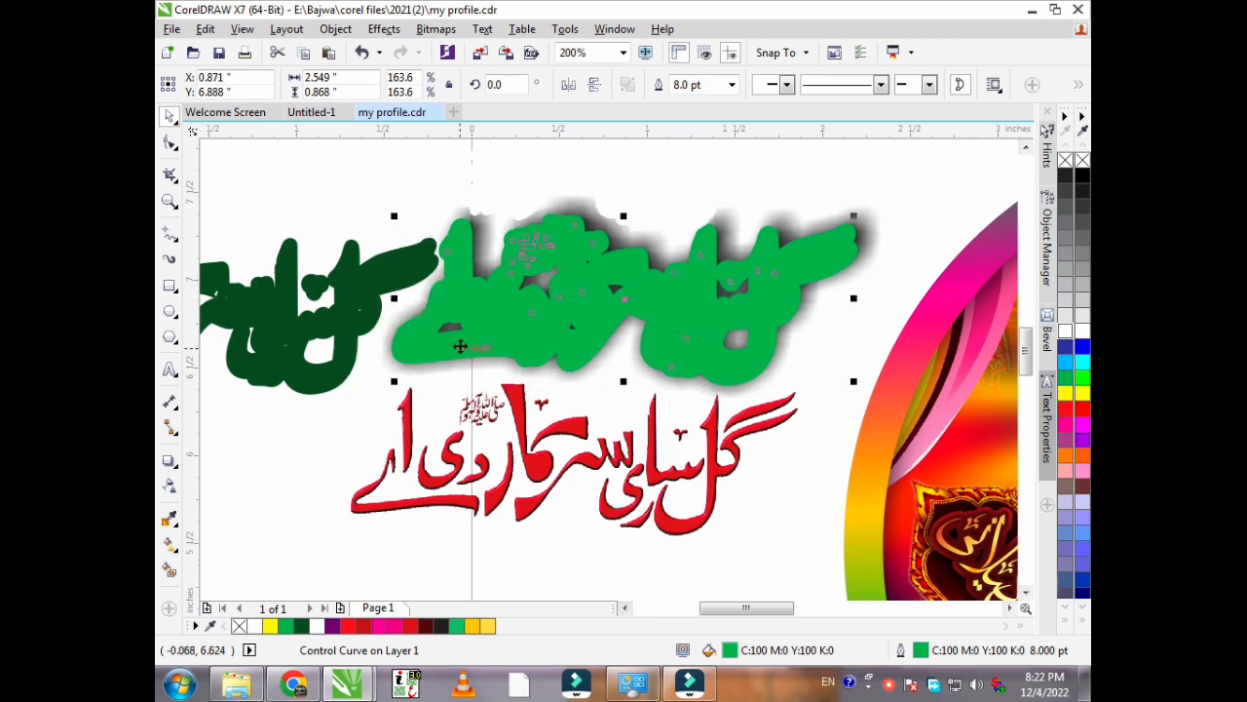
Open the circular PowerClip's contents for editing and move the blurred black ring out to about X -3.1, Y 5.4 inches.
scroll(460, 346, down, 1)
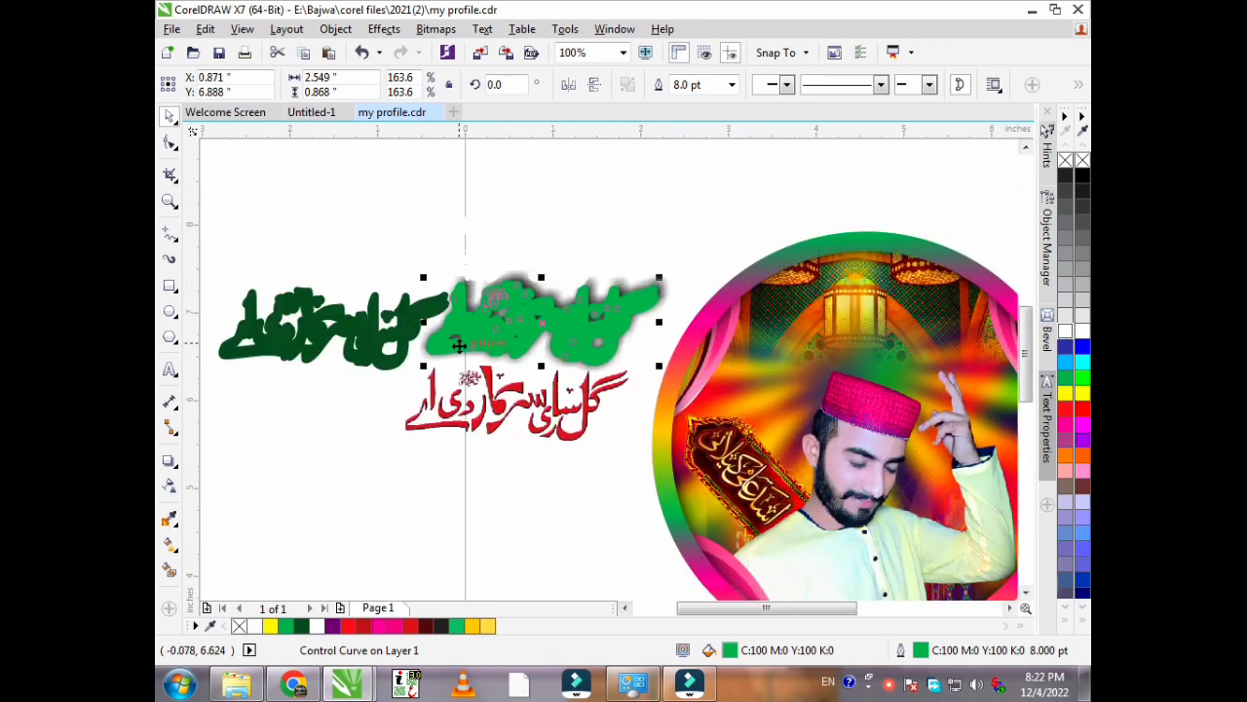
scroll(459, 346, down, 1)
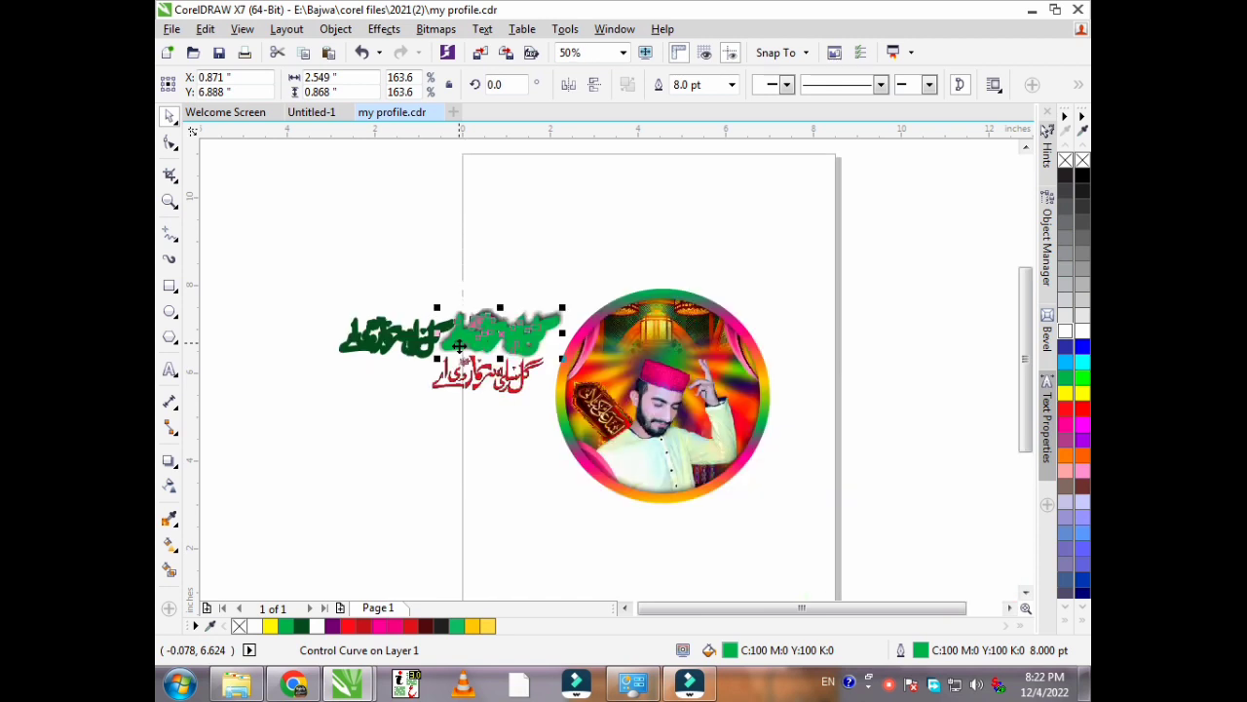
click(466, 256)
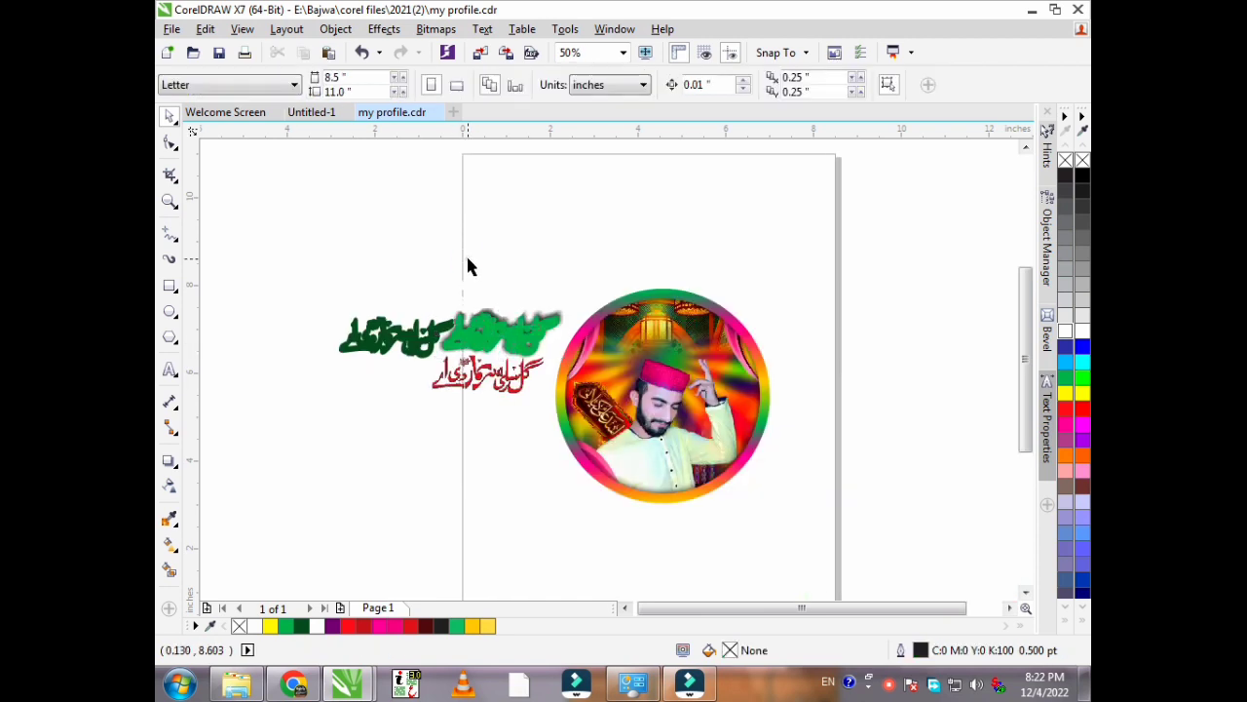
drag(510, 478, 665, 378)
click(608, 414)
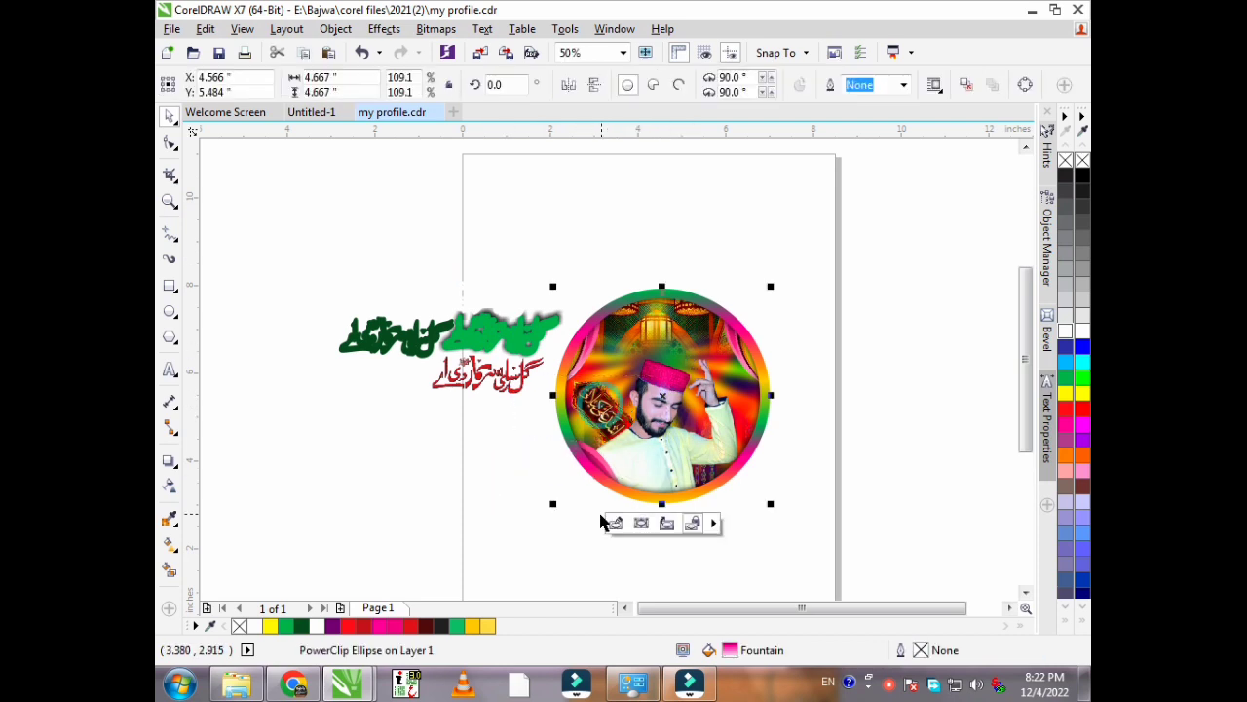
ctrl+click(658, 444)
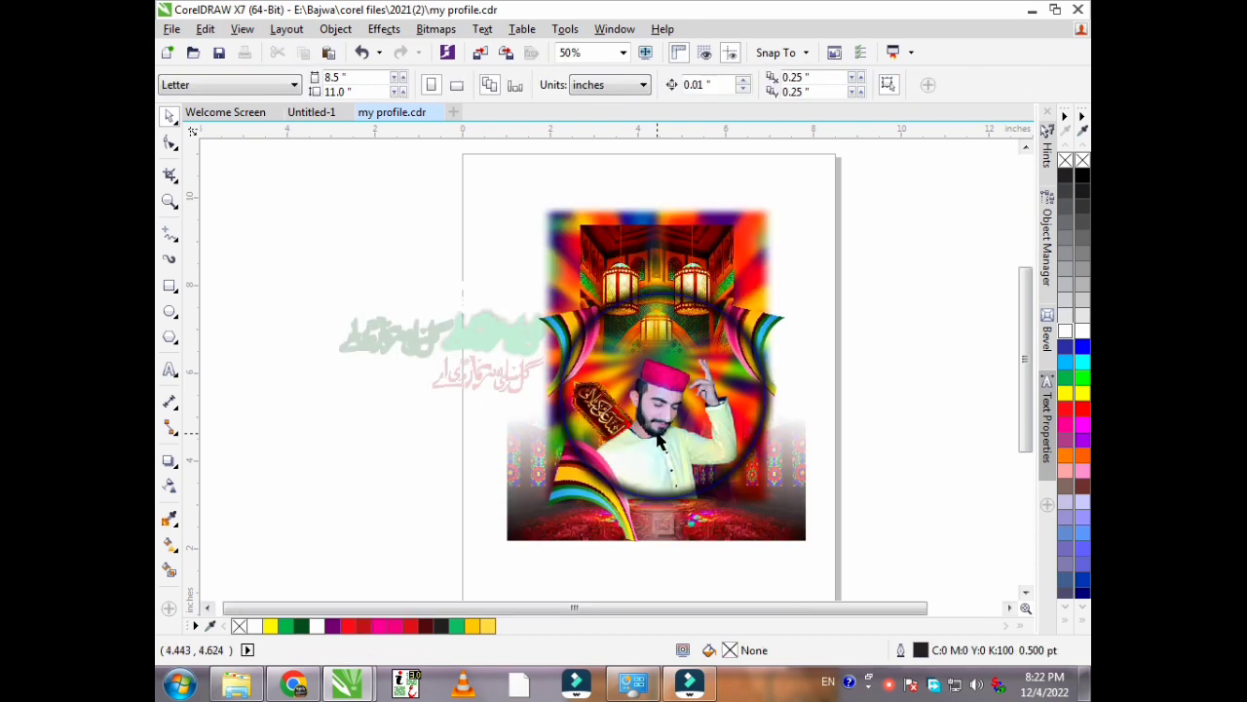
drag(640, 440, 264, 420)
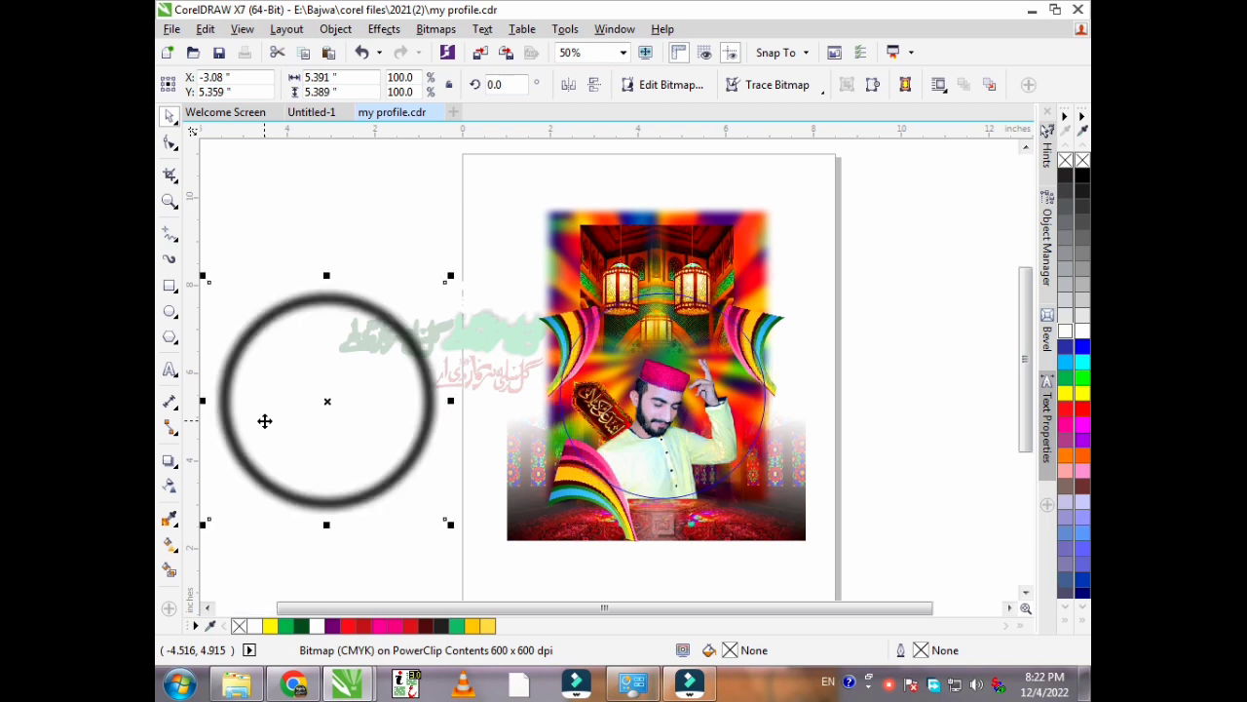
Move the nameplate's lettering and its red ornamental plate out of the design to the blank area at its lower left.
click(635, 447)
drag(635, 447, 459, 500)
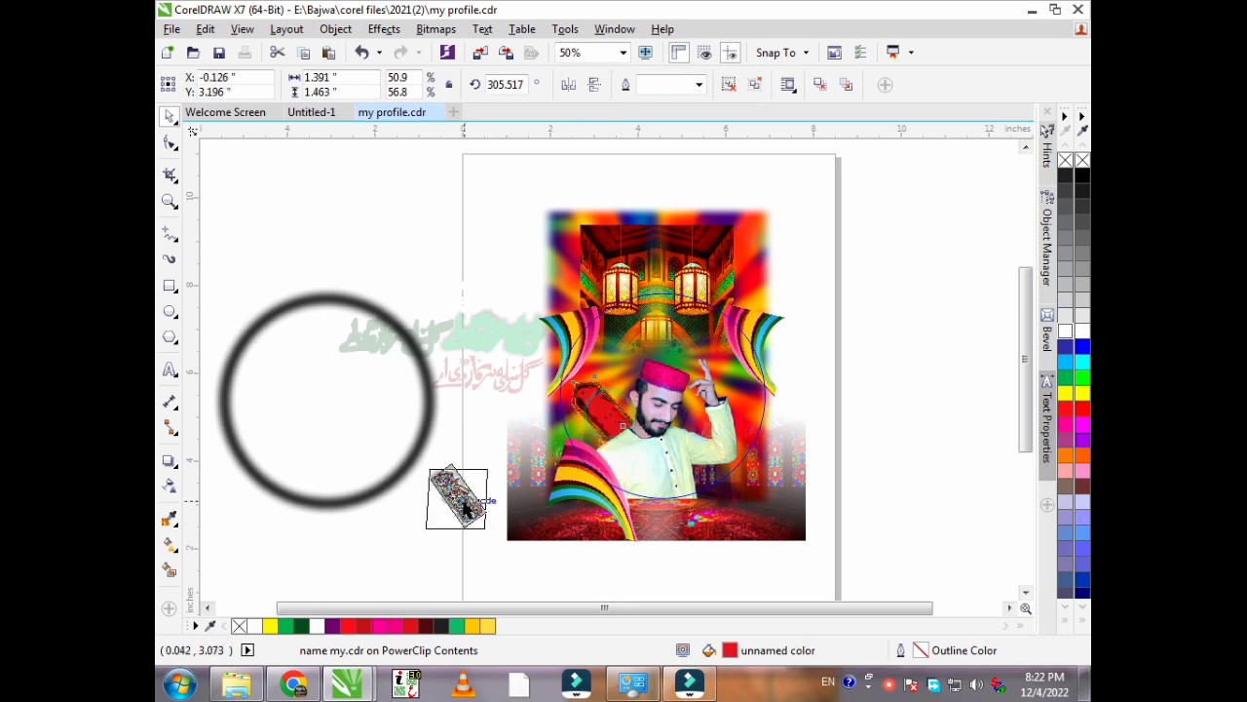
click(587, 399)
click(586, 399)
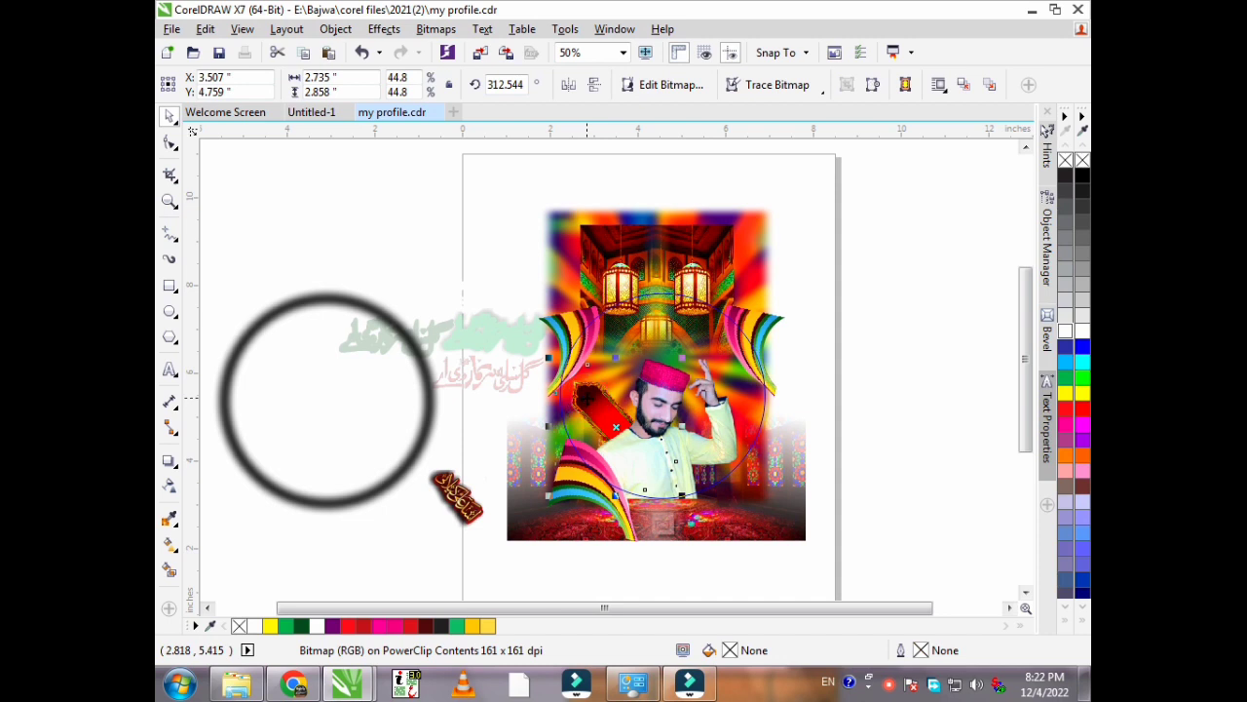
mouse_move(587, 398)
mouse_down()
mouse_move(528, 442)
mouse_move(439, 473)
mouse_up()
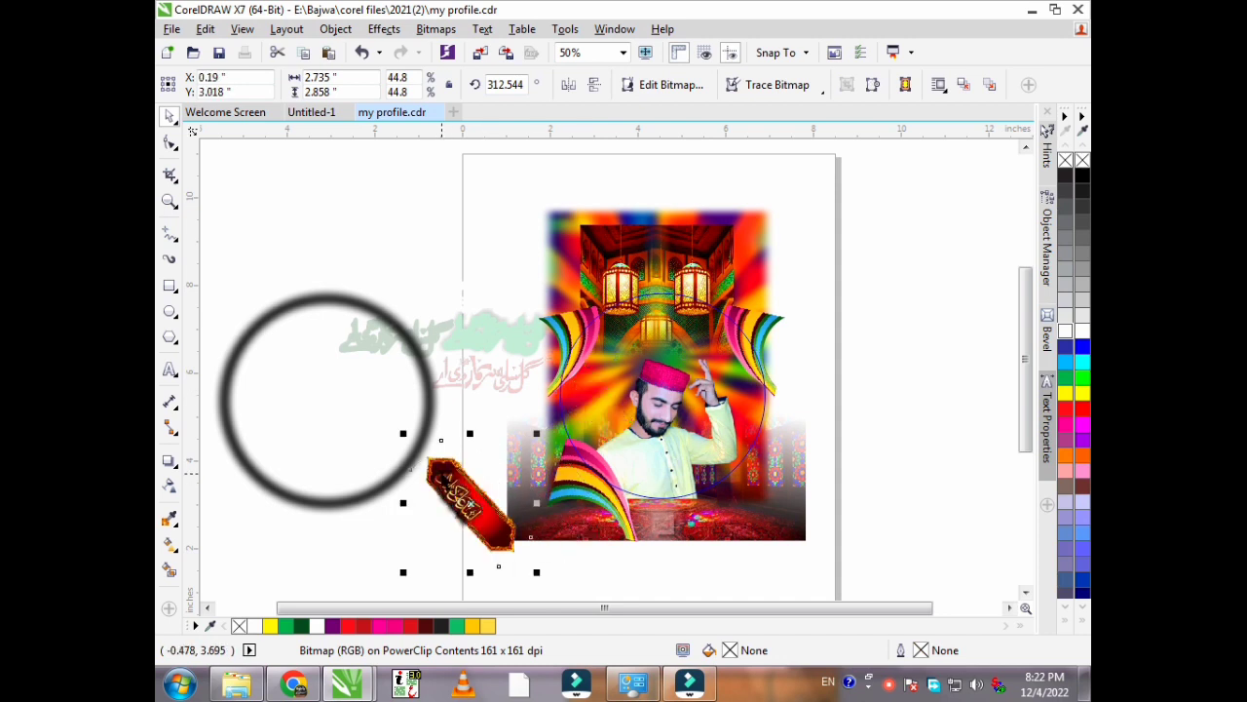
Move the man's photo out to the right of the page and the lower striped curtain out to the lower left.
click(640, 459)
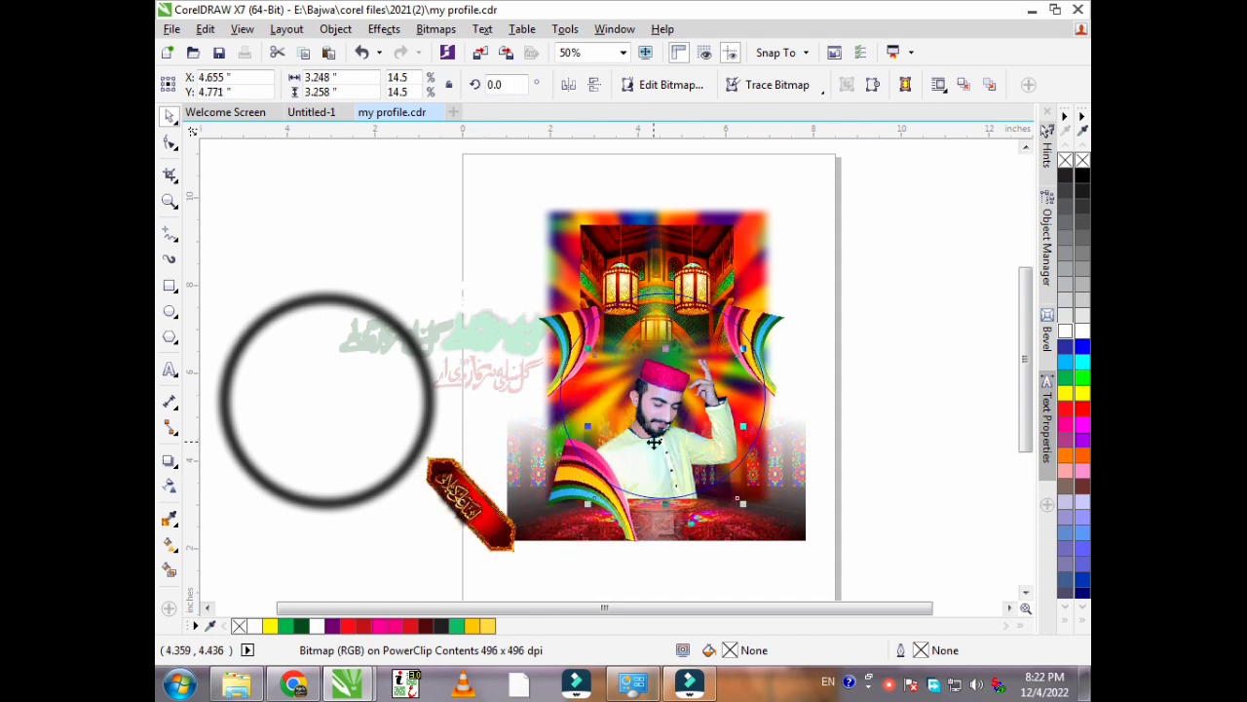
drag(749, 441, 915, 363)
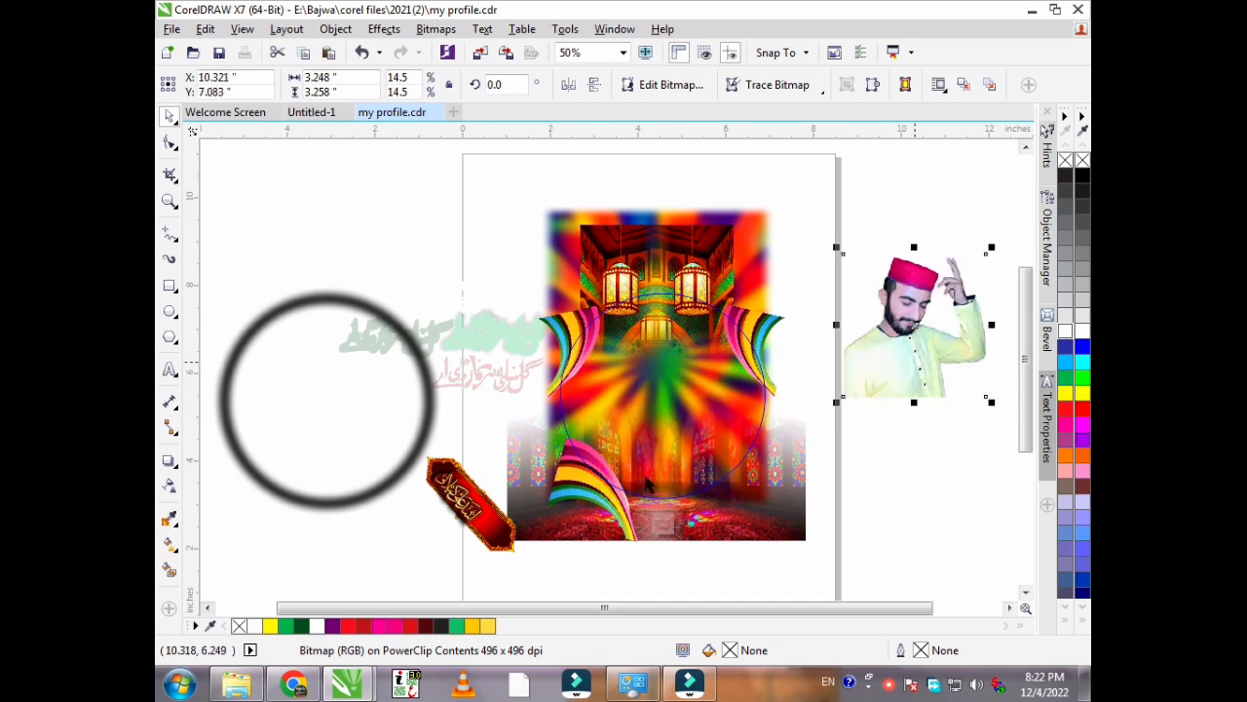
click(591, 487)
drag(591, 487, 407, 529)
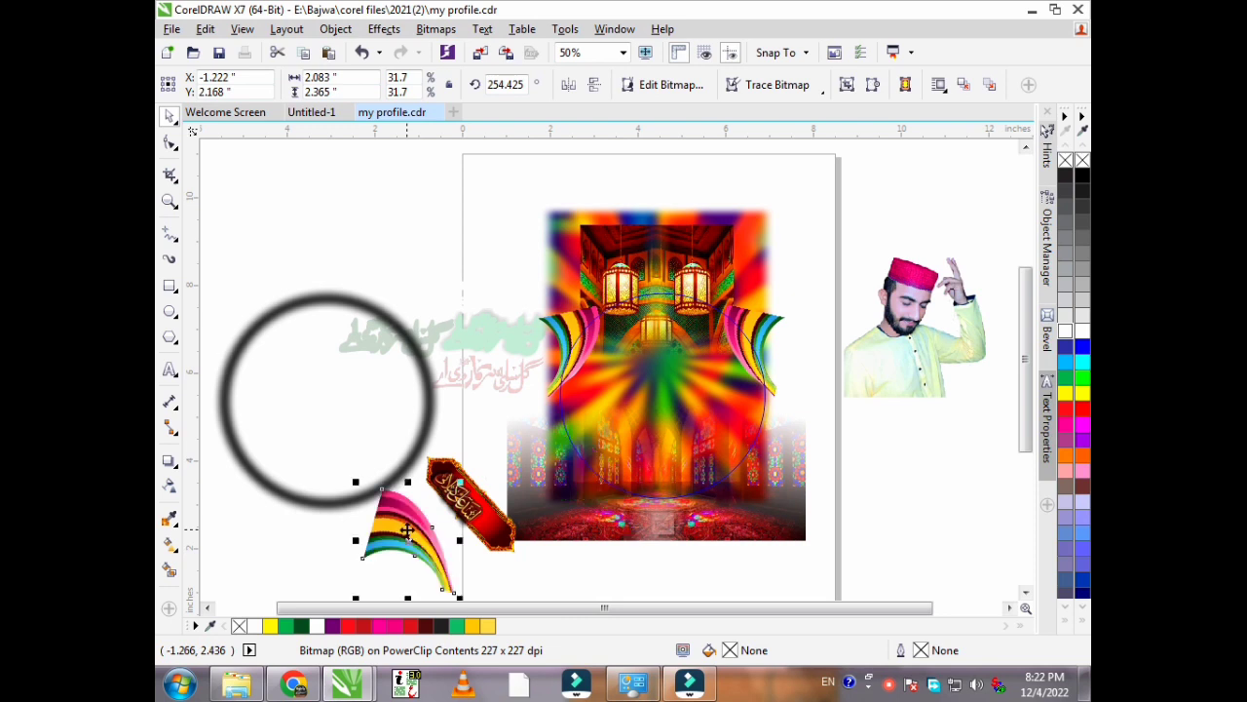
Move the two upper striped curtains outside the artwork, one beyond its upper right and one beyond its upper left.
click(763, 347)
drag(749, 334, 844, 218)
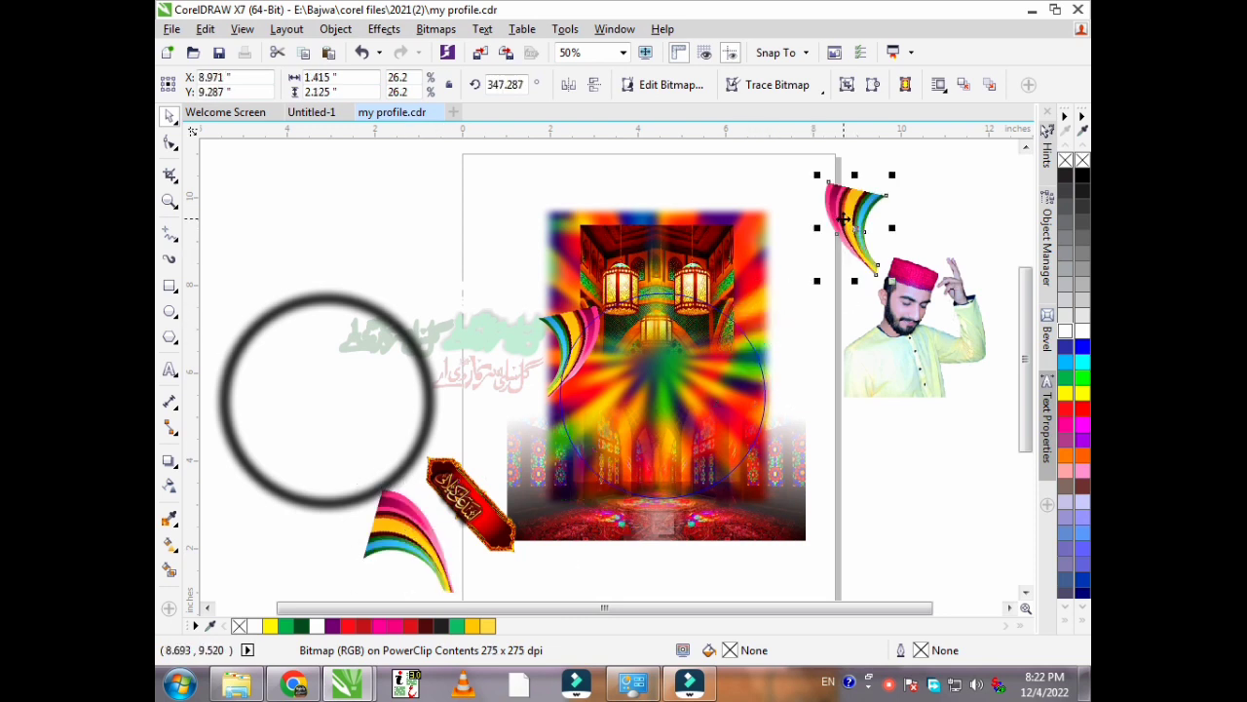
click(571, 339)
drag(570, 339, 461, 243)
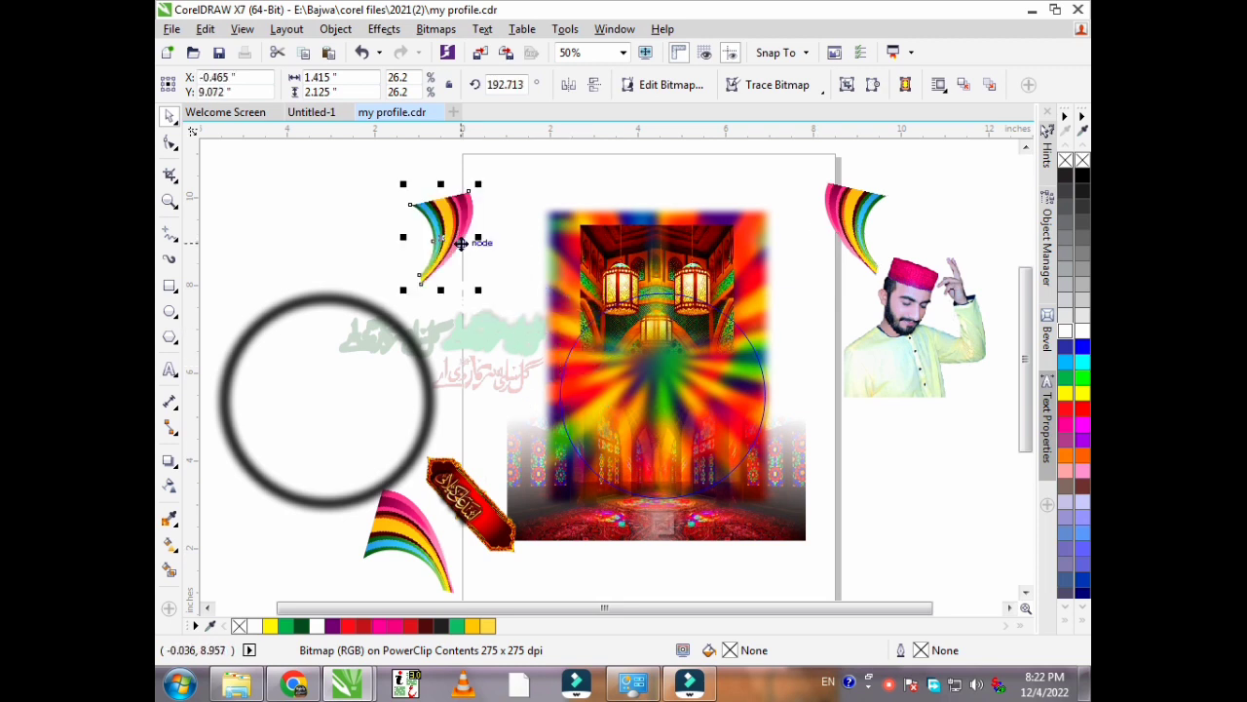
Pull the two lantern images off the sunburst background, placing one on each side of it.
click(648, 271)
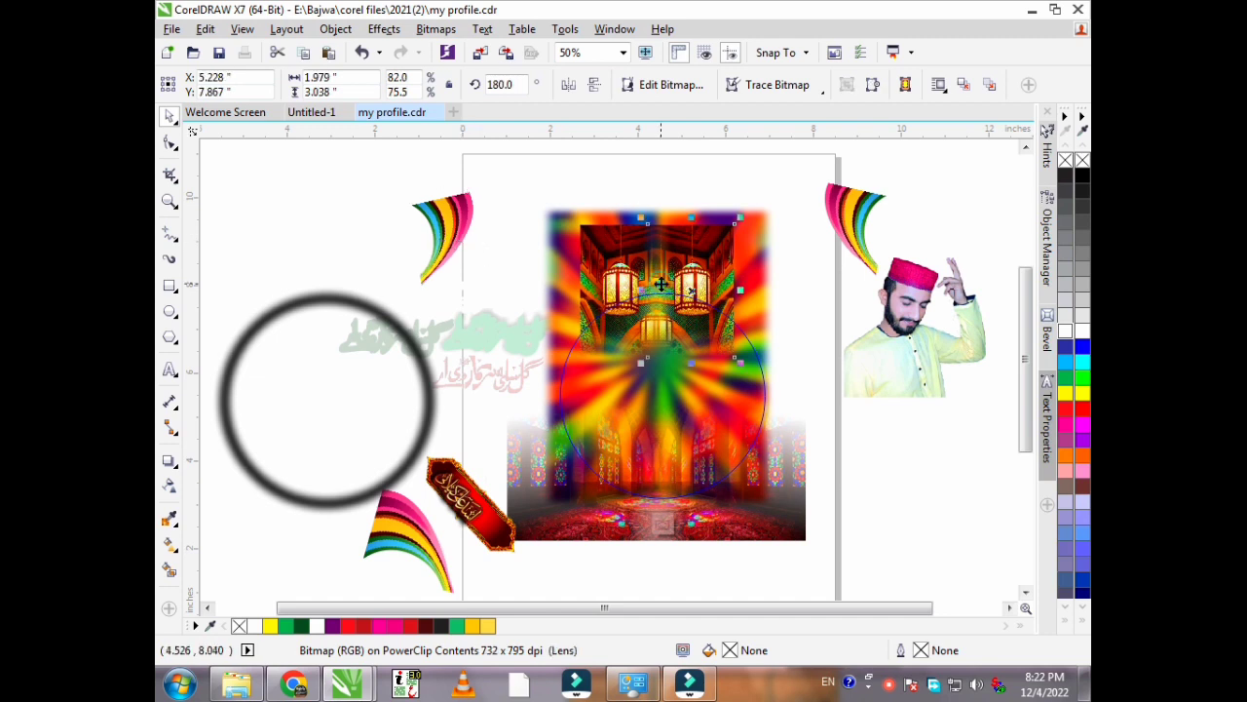
drag(716, 286, 822, 271)
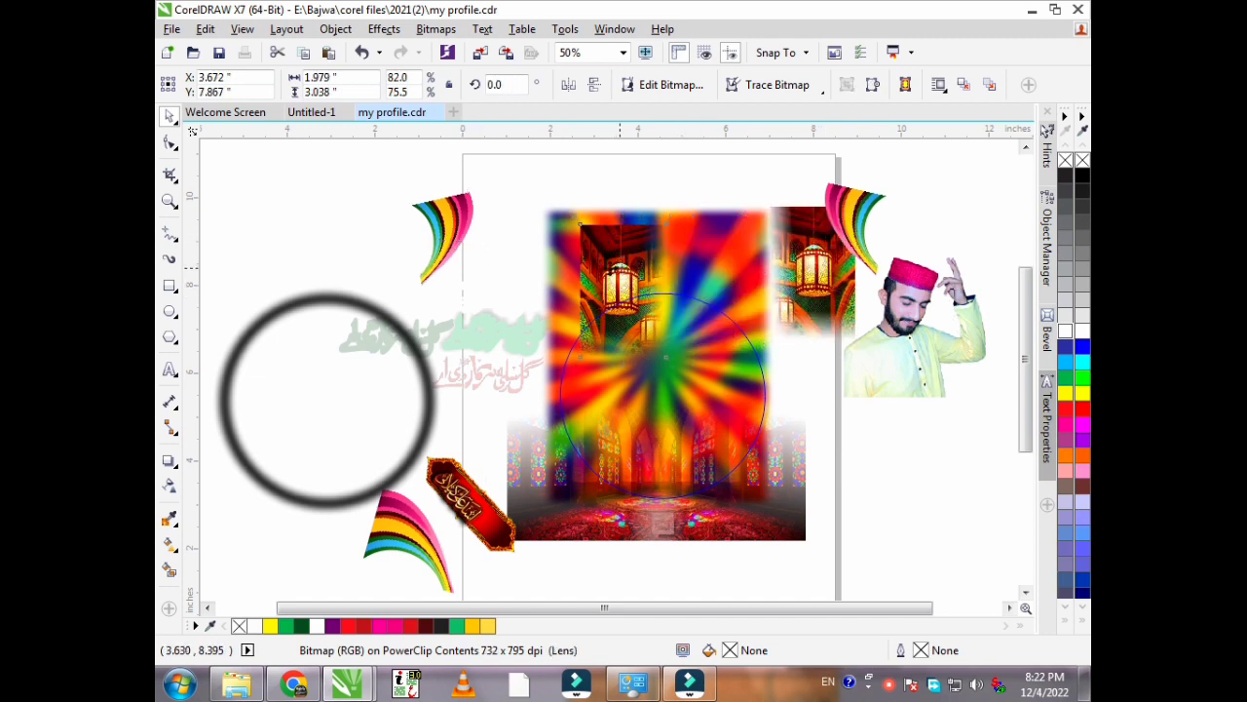
drag(623, 257, 497, 225)
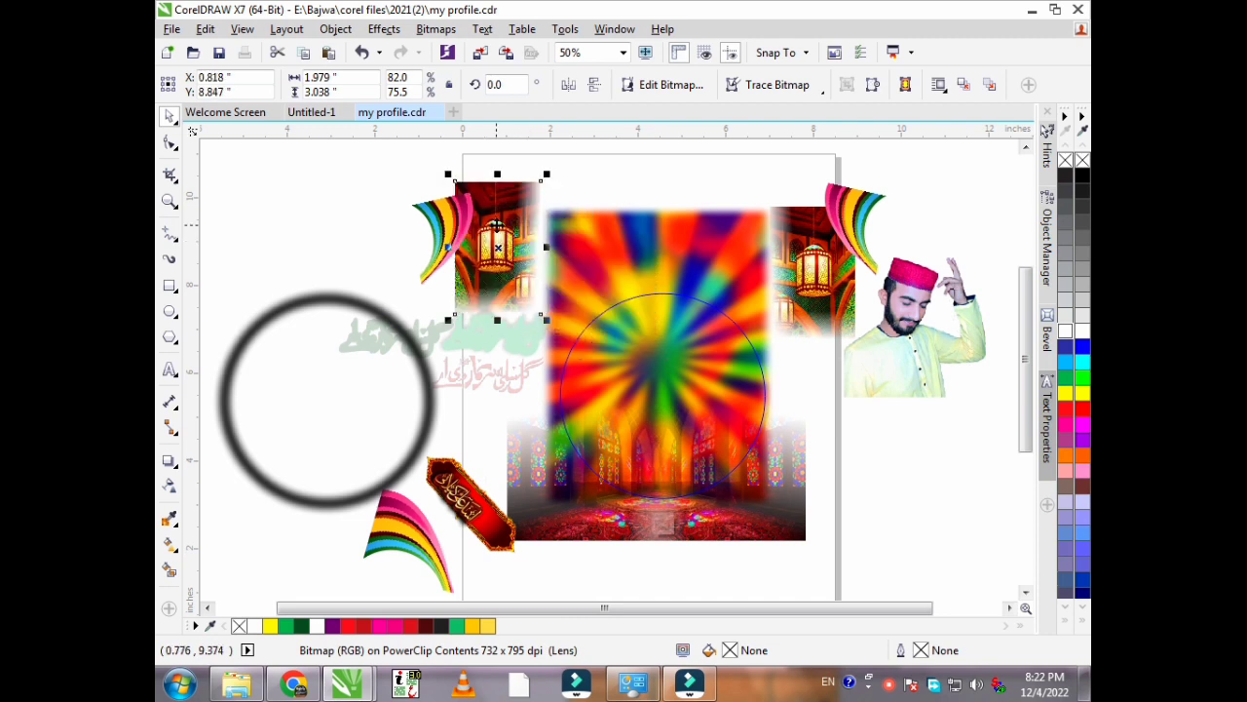
Move the two stained-glass interior images to the lower left and lower right of the sunburst background, and select that background.
click(679, 364)
drag(680, 381, 827, 482)
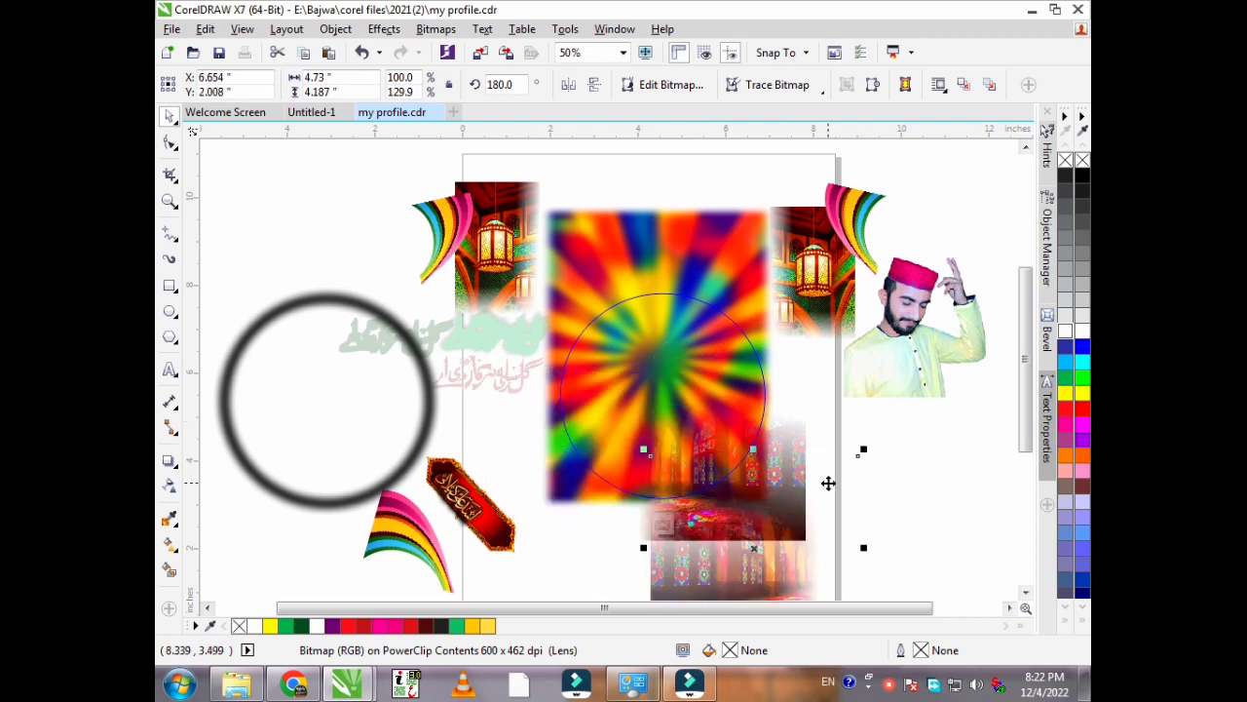
drag(753, 570, 535, 567)
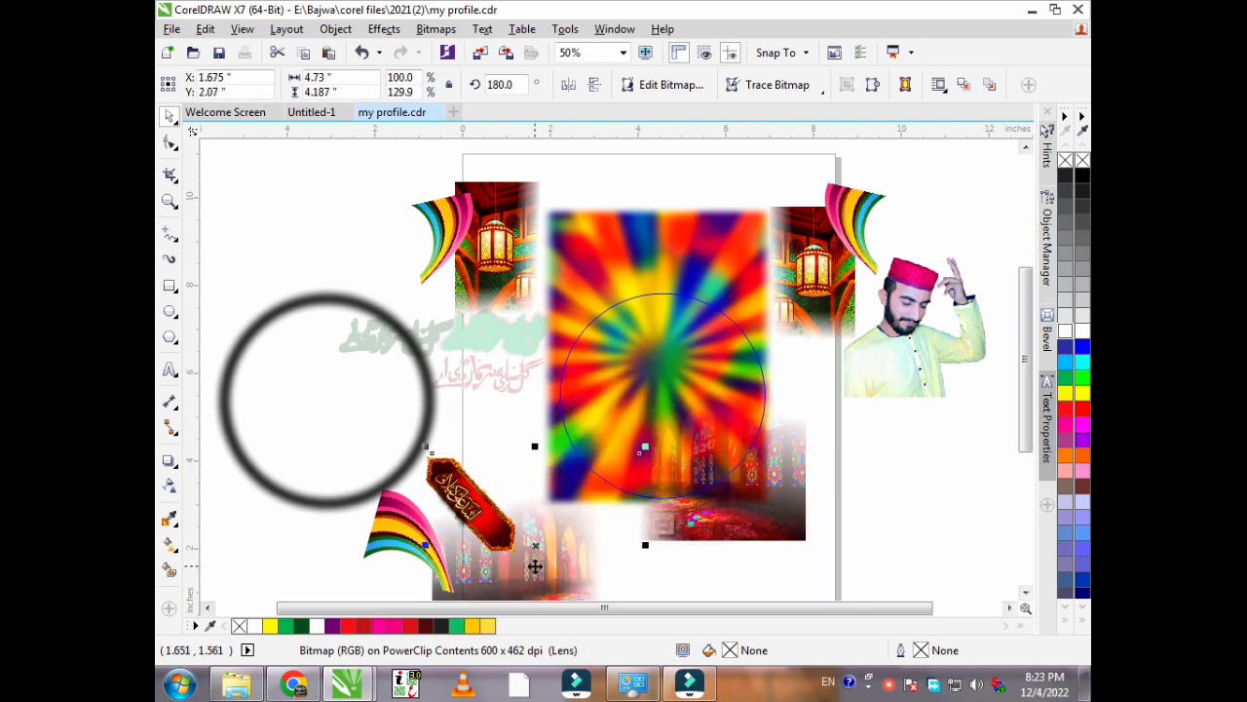
click(784, 521)
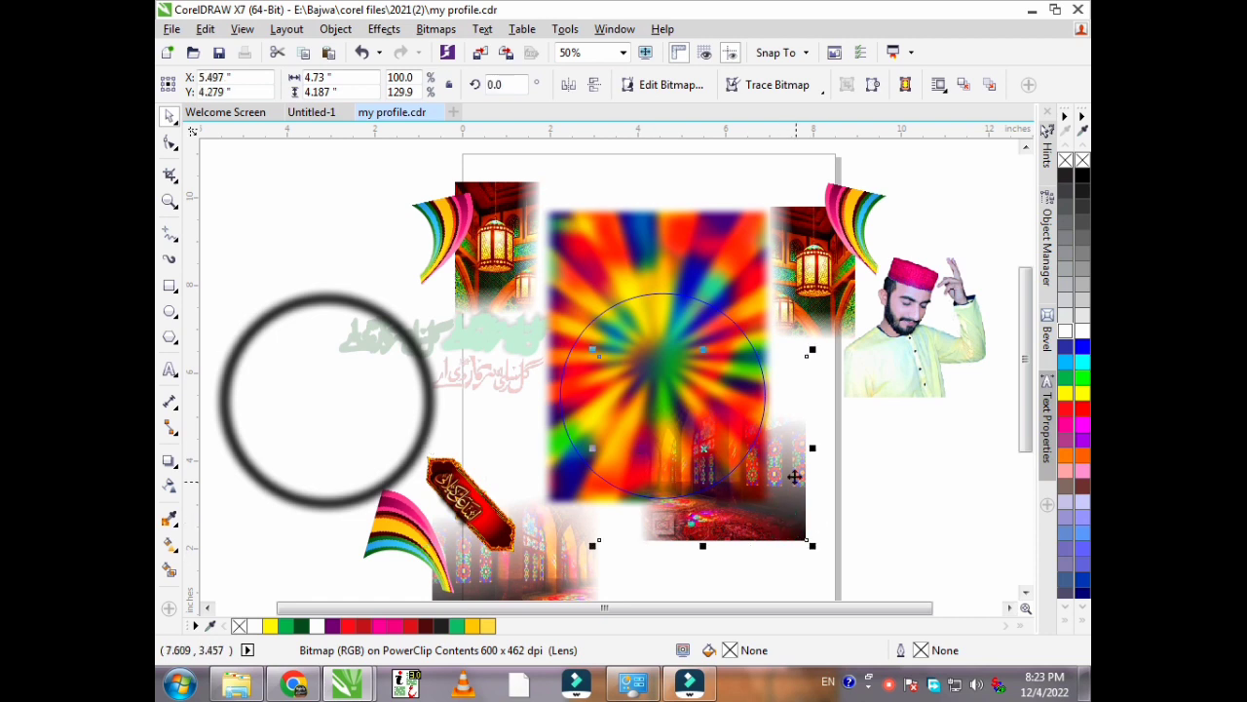
drag(794, 476, 909, 581)
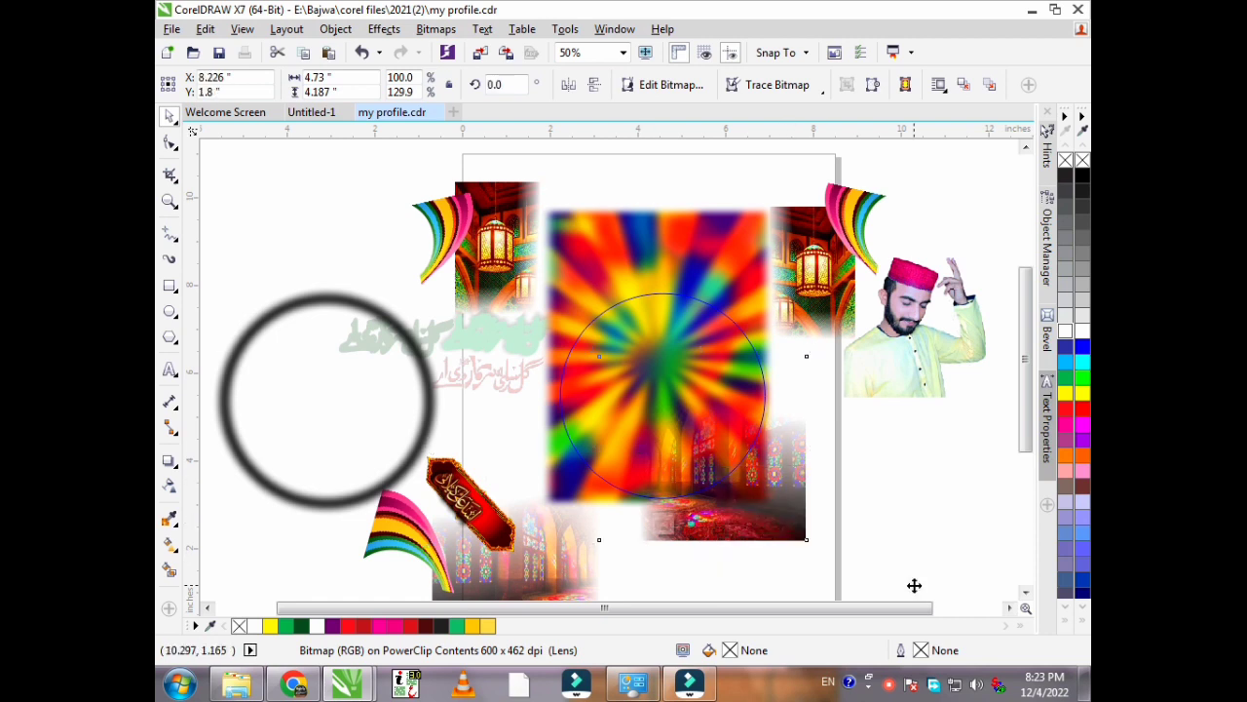
click(672, 362)
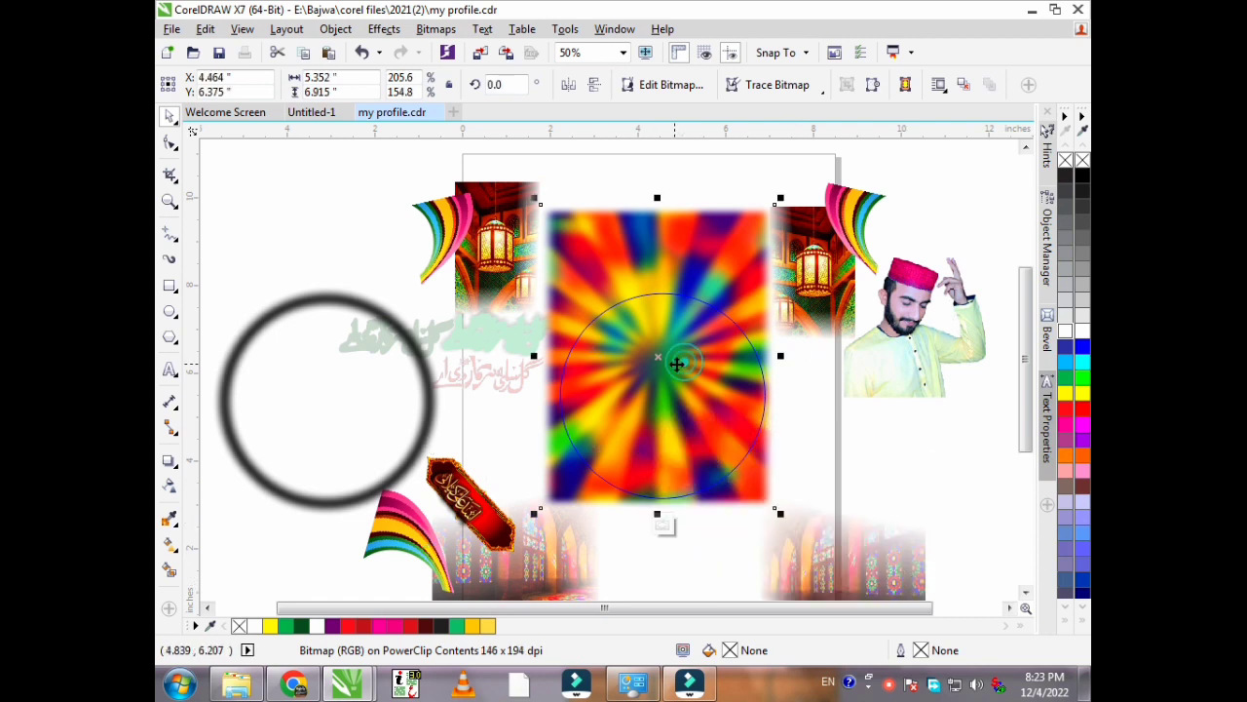
Move the sunburst background out to the upper left of the page and finish editing the PowerClip contents.
drag(672, 361, 331, 291)
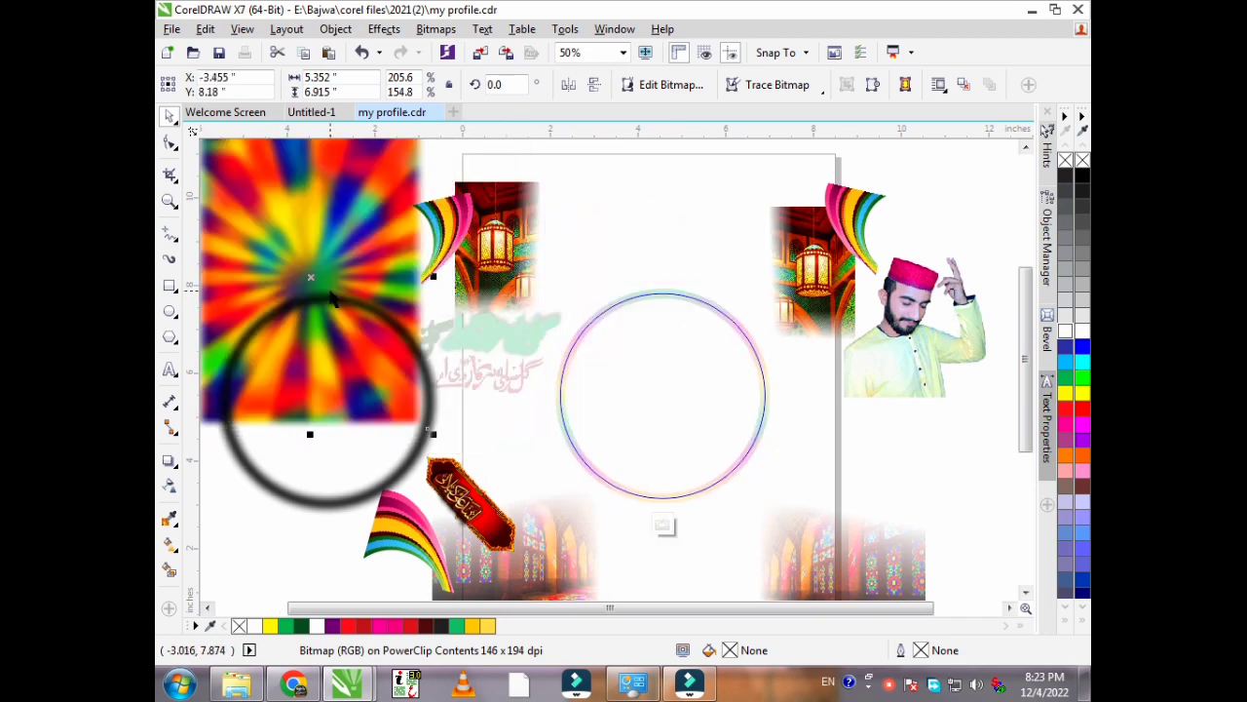
scroll(683, 284, down, 1)
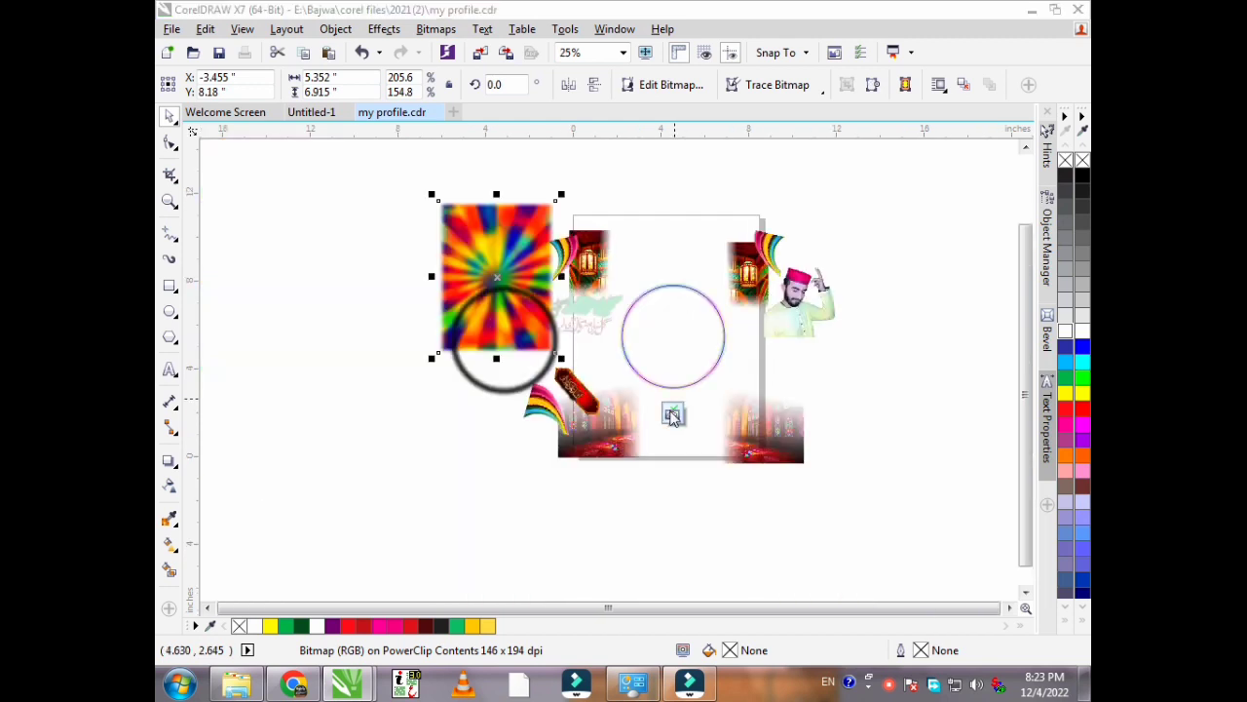
click(888, 358)
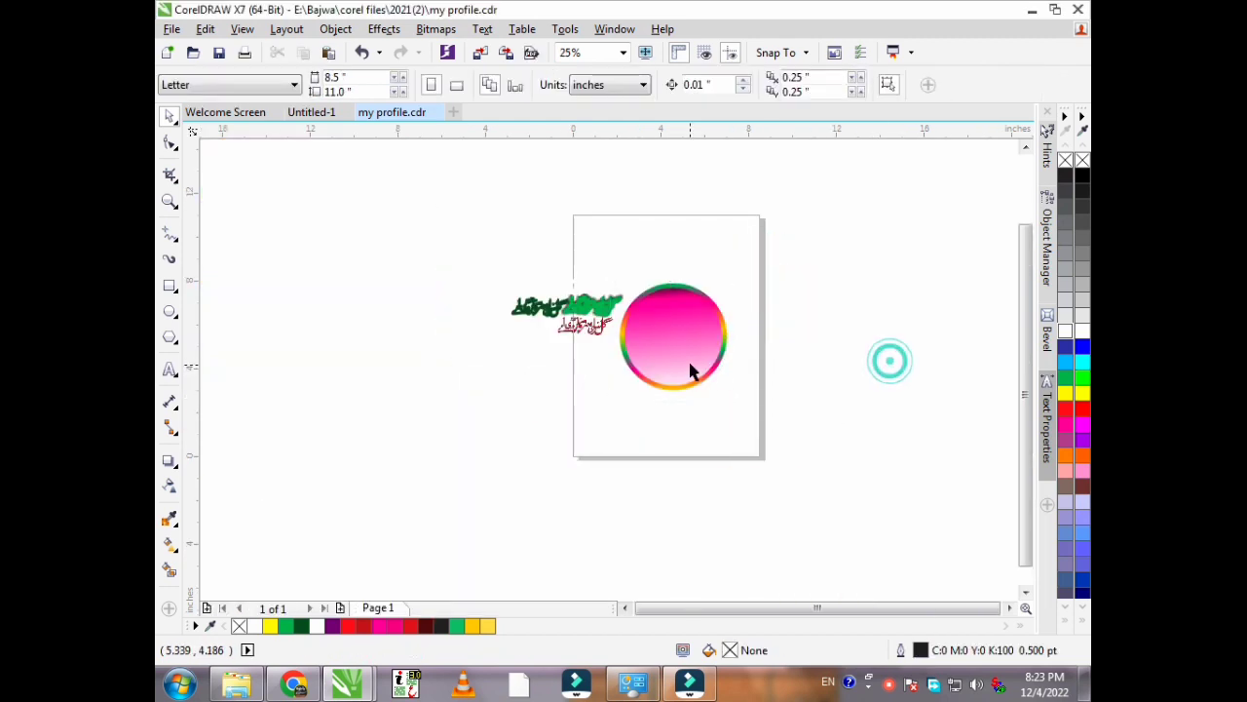
Move the multicoloured ring out to the right of the page and the pink gradient circle down over the page's lower edge.
drag(708, 381, 870, 389)
drag(669, 362, 634, 468)
click(720, 261)
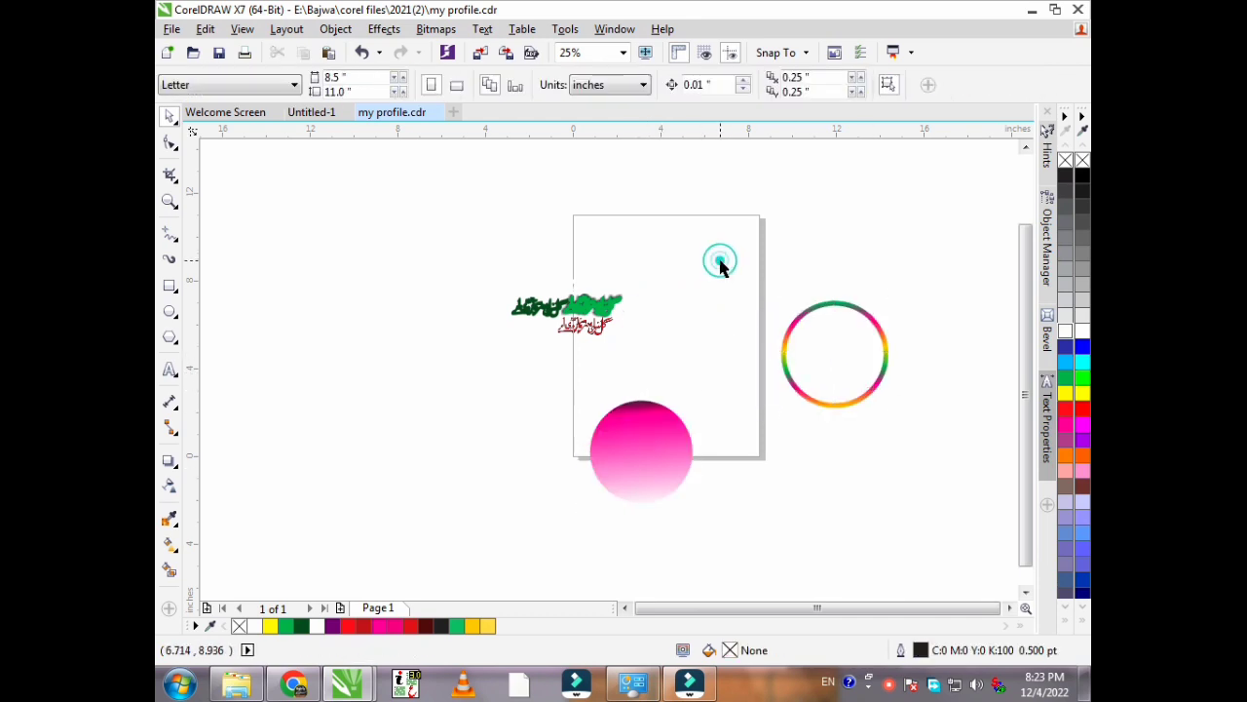
Undo the moves of the pink circle, the multicoloured ring and the sunburst background, returning to the PowerClip contents.
key(ctrl+z)
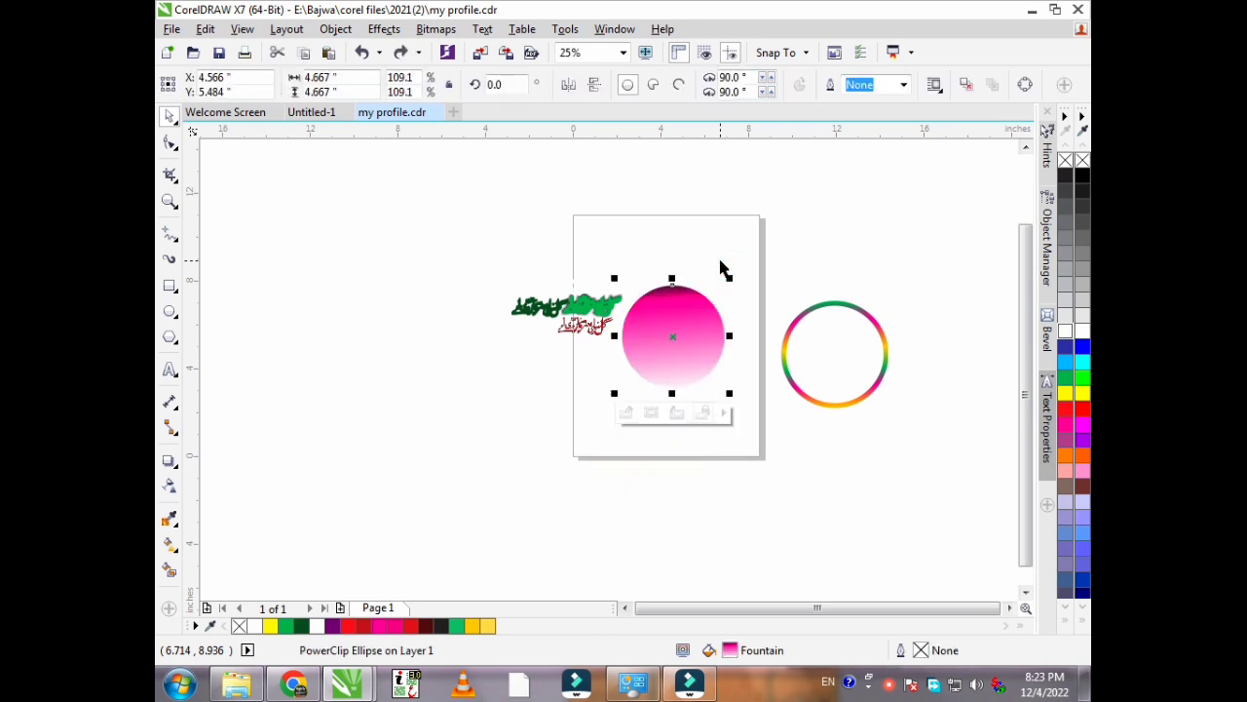
key(ctrl+z)
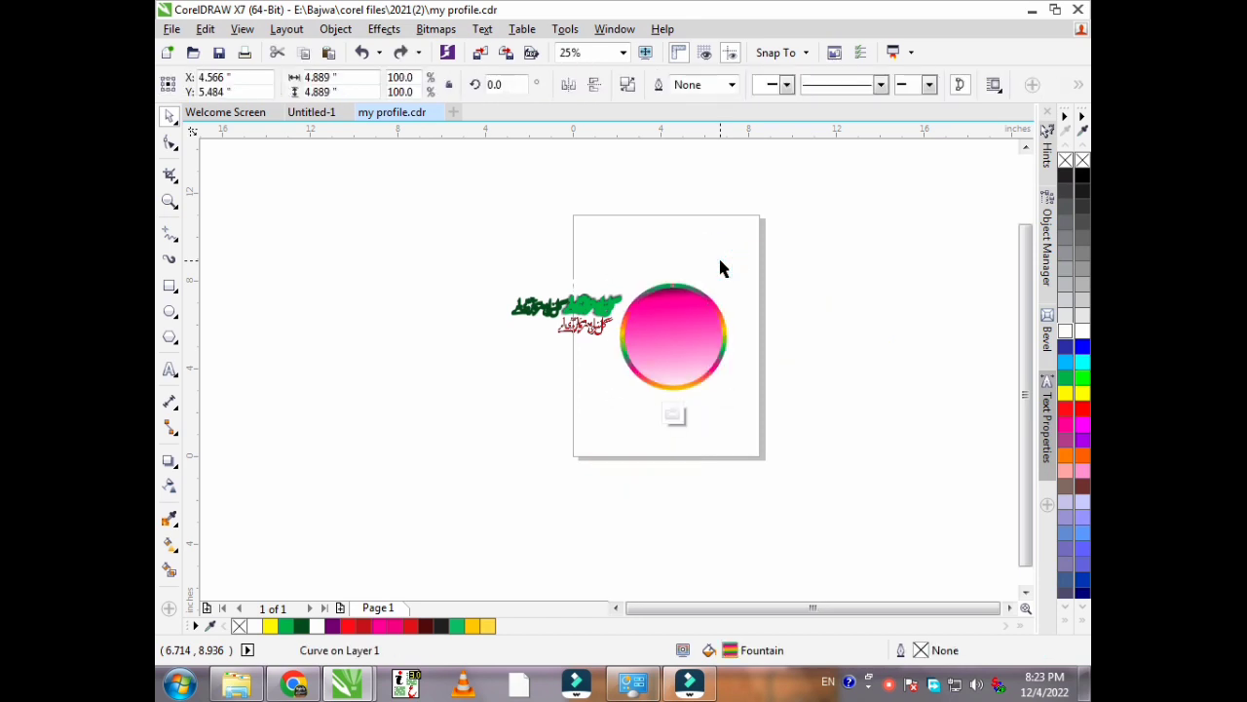
key(ctrl+z)
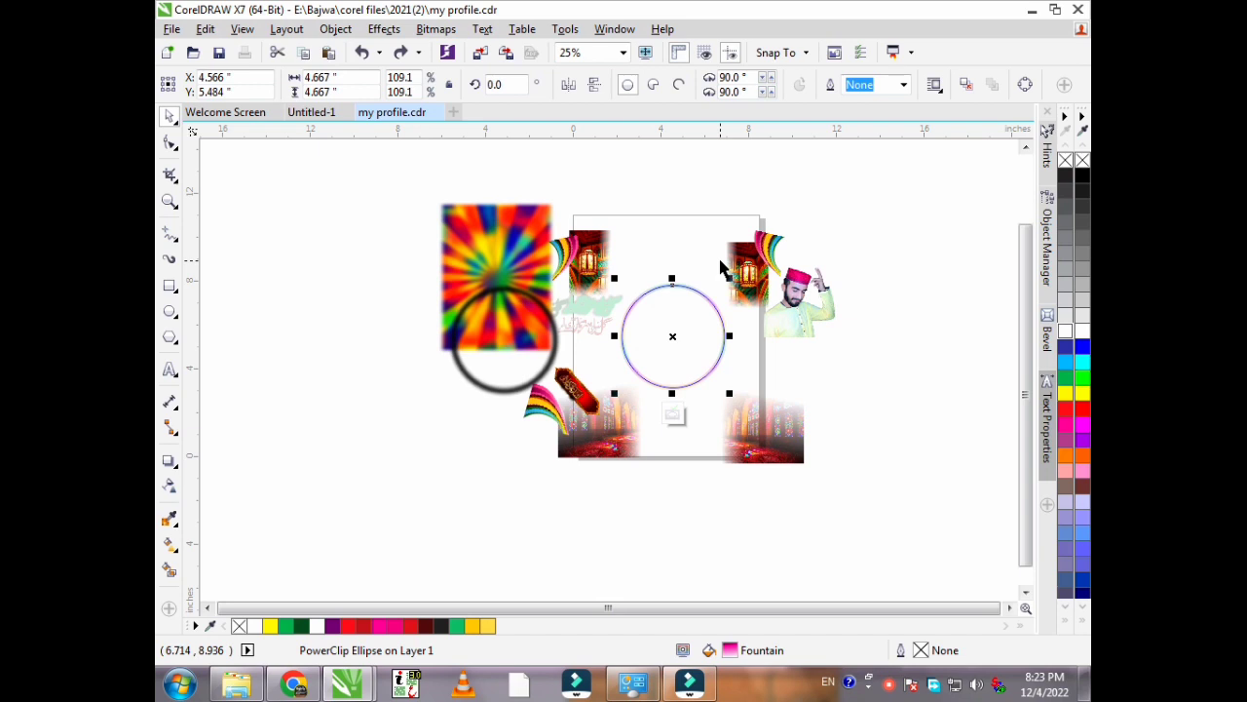
key(ctrl+z)
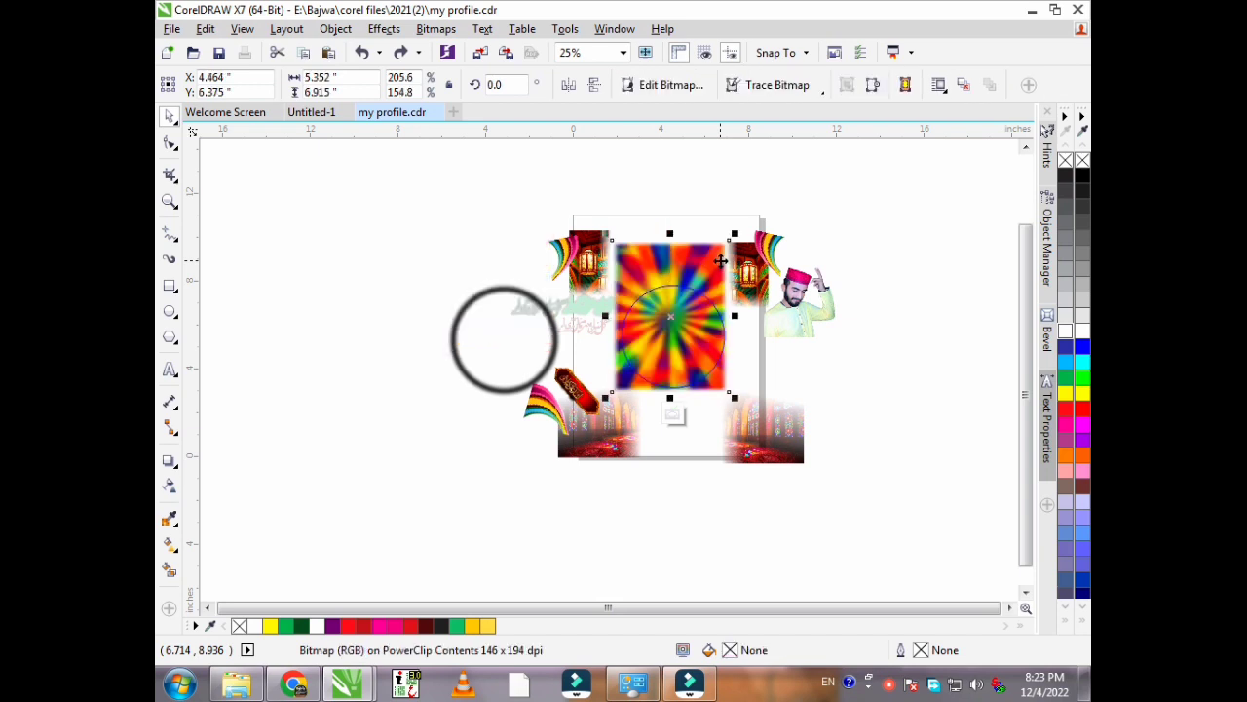
Undo the moves of the two stained-glass interior images and the two lantern images.
key(ctrl+z)
key(ctrl+z)
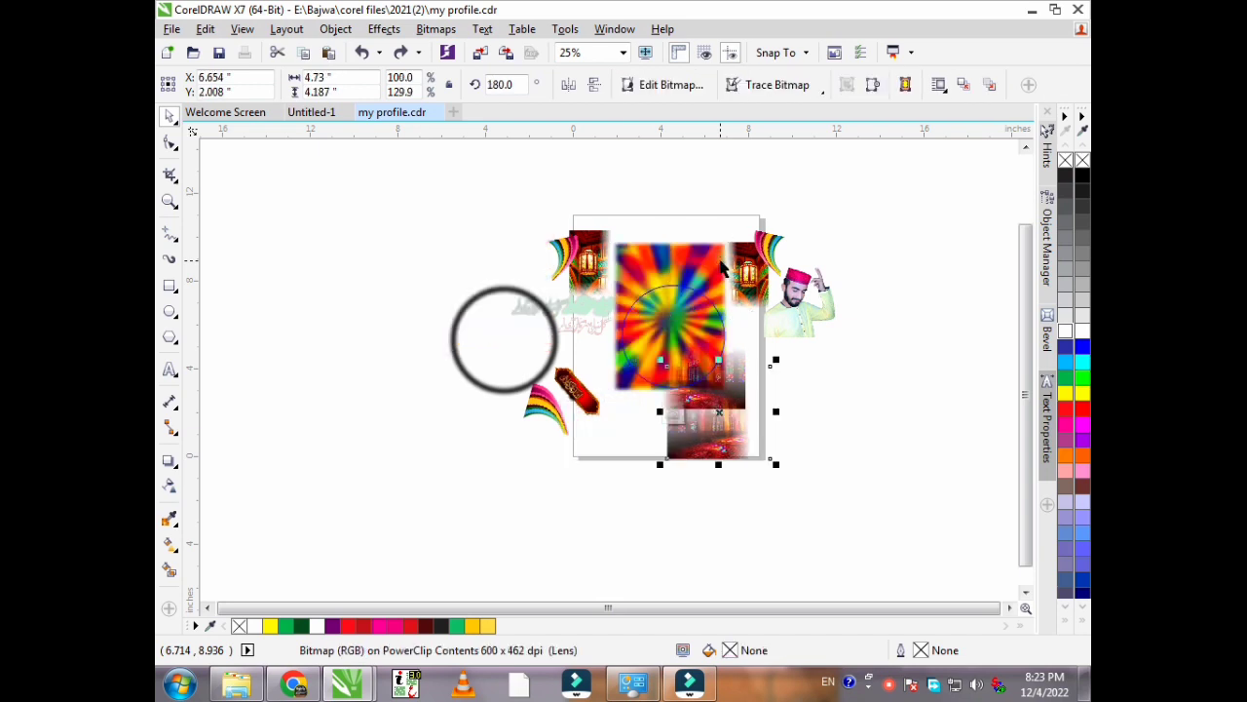
key(ctrl+z)
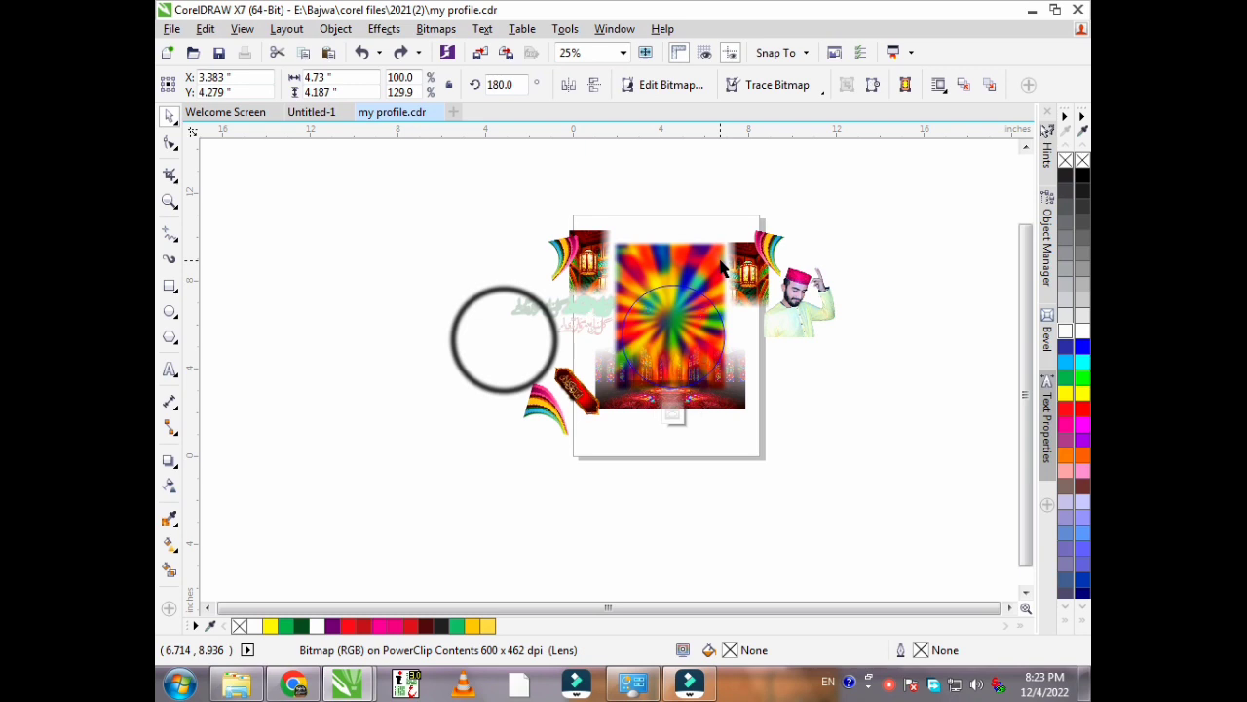
key(ctrl+z)
key(ctrl+z)
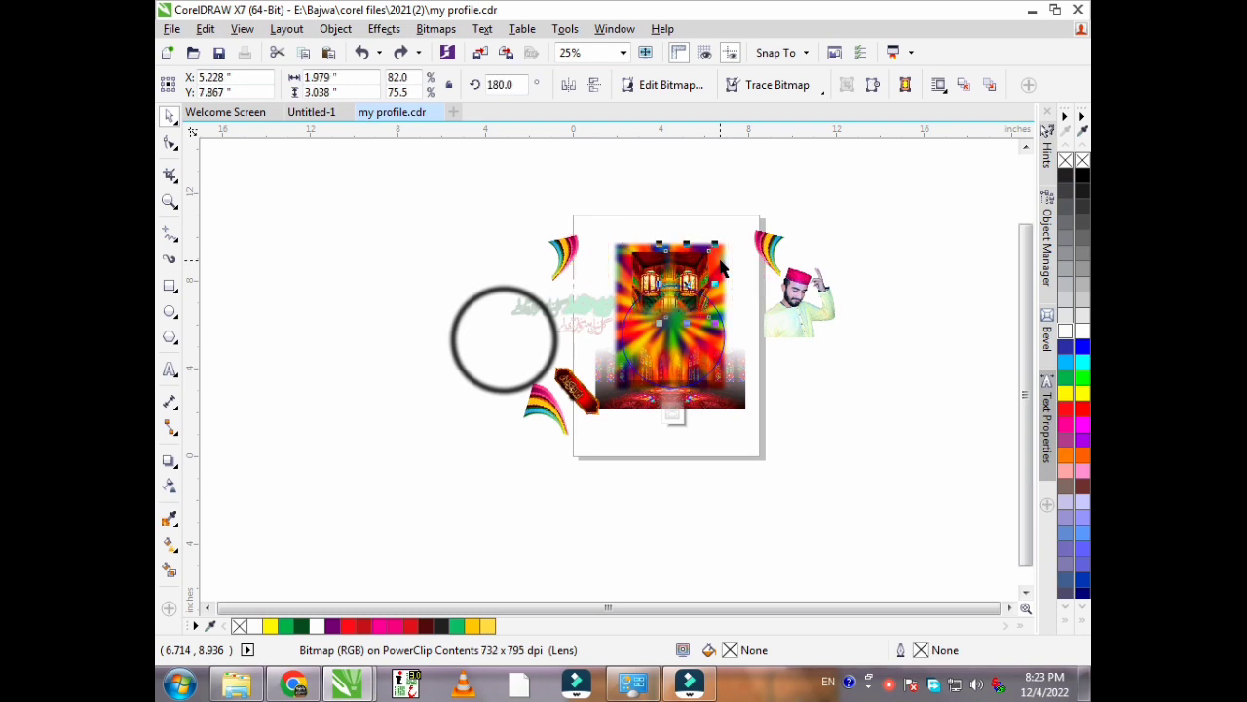
Undo the moves of the three striped curtains and the man's photo.
key(ctrl+z)
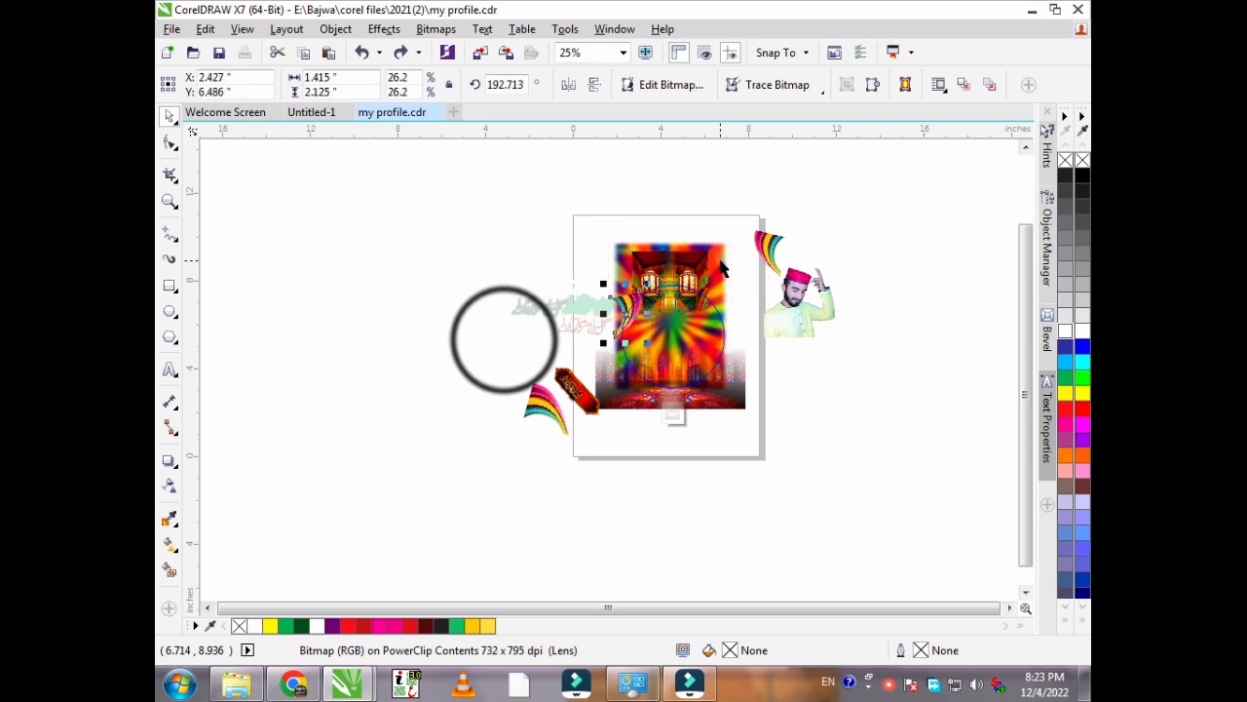
key(ctrl+z)
key(ctrl+z)
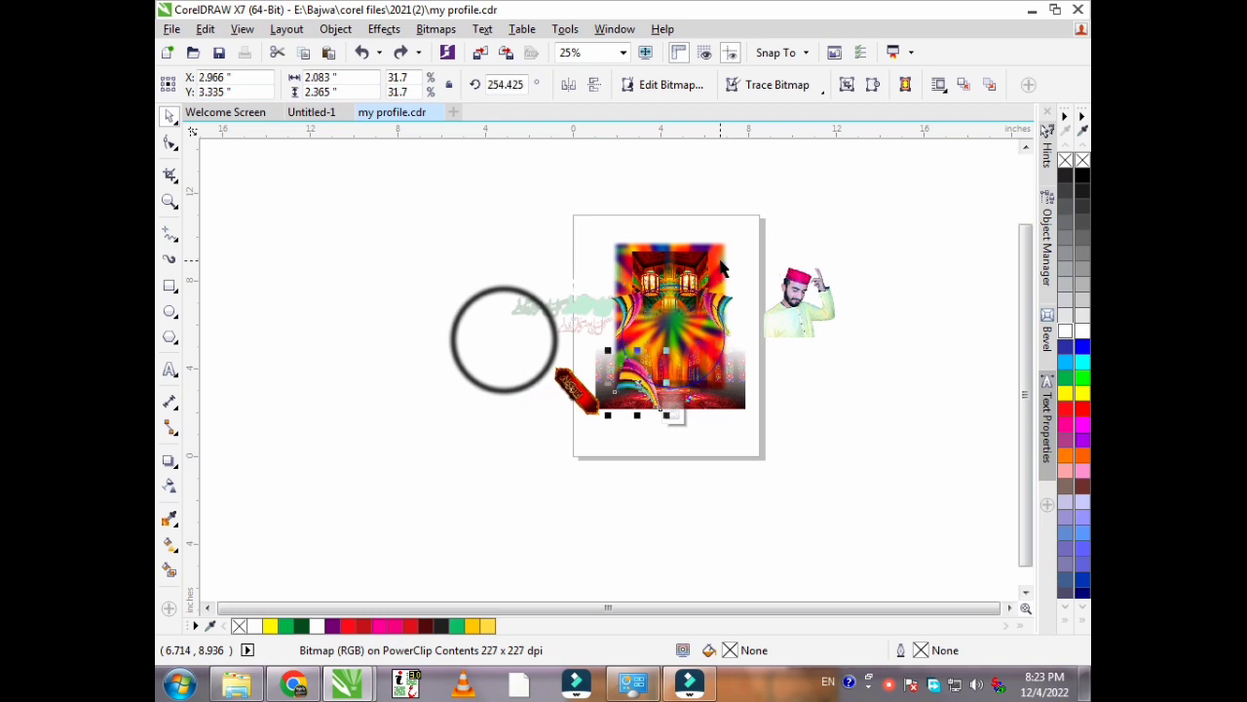
key(ctrl+z)
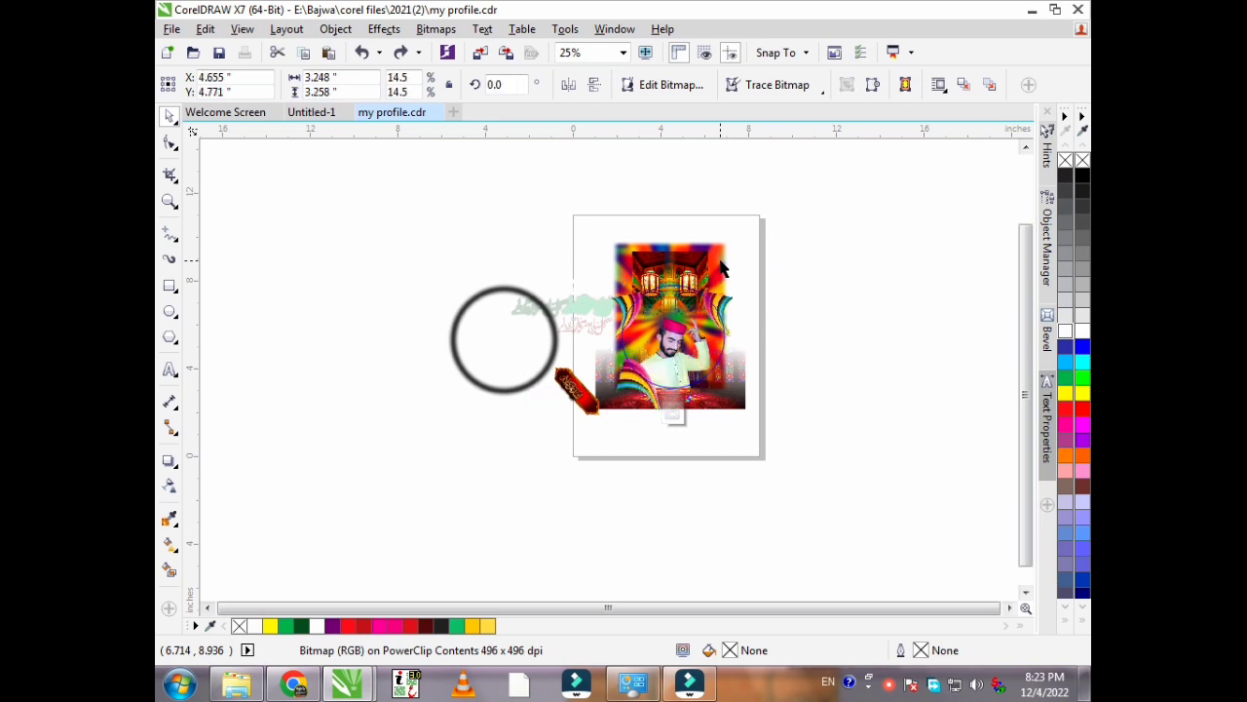
Undo the moves of the calligraphy plaque's parts so the plaque sits beside the man again.
key(ctrl+z)
key(ctrl+z)
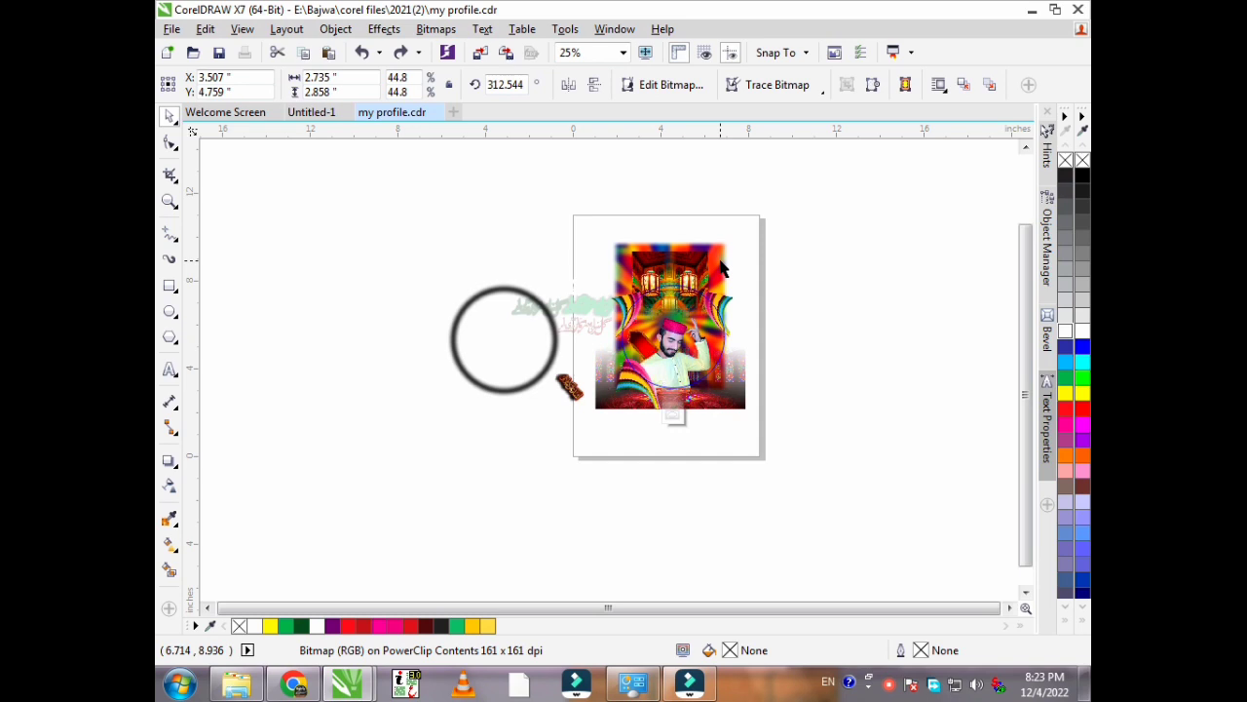
key(ctrl+z)
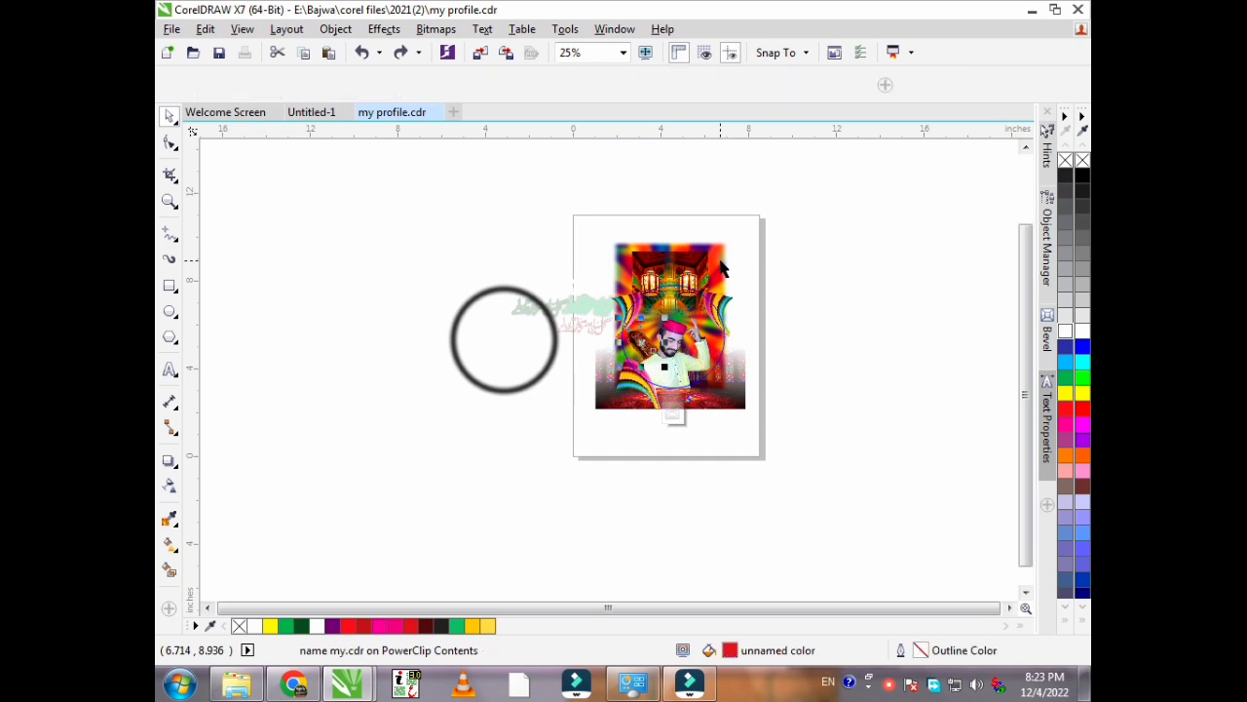
key(ctrl+z)
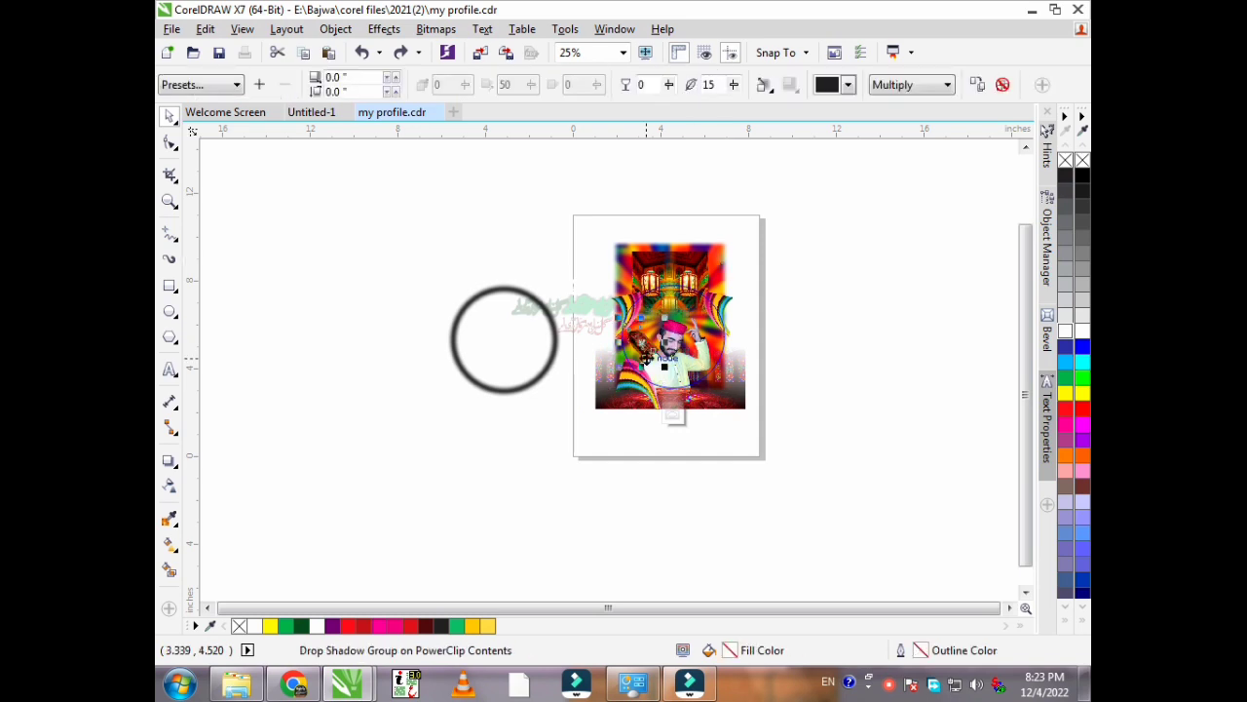
Examine the golden lettering and ornate frame of the calligraphy plaque beside the man up close.
scroll(642, 350, up, 1)
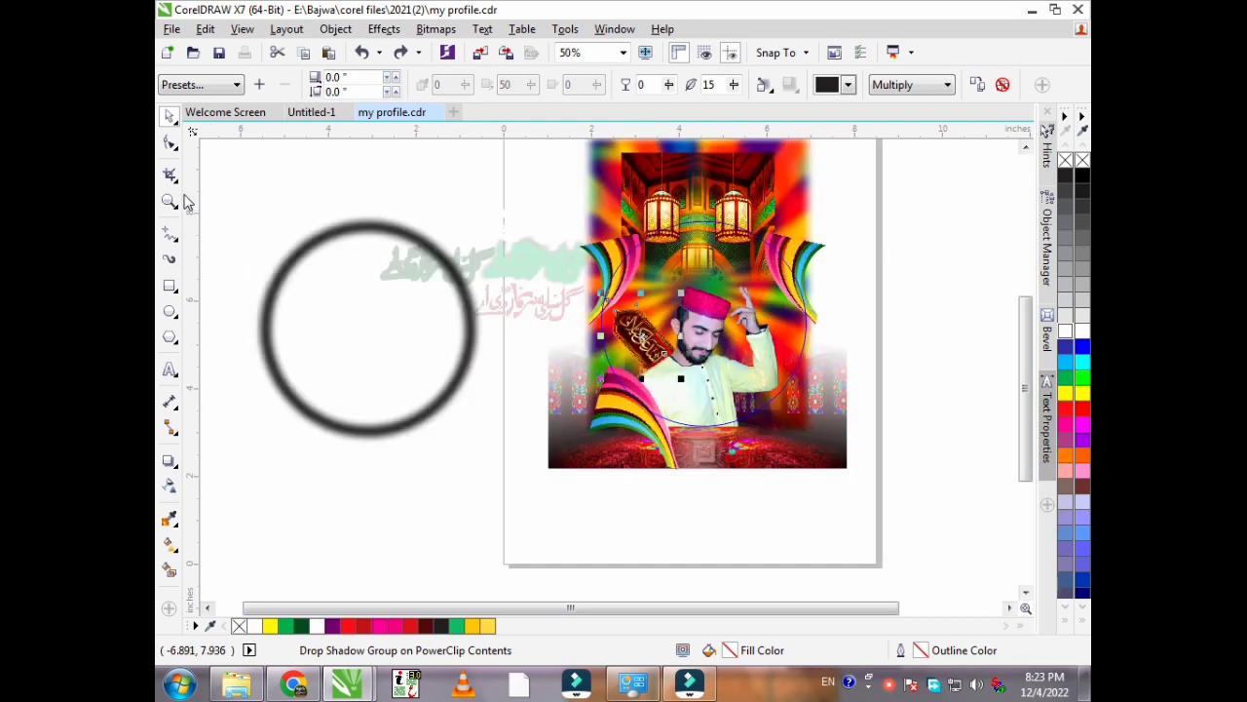
click(170, 201)
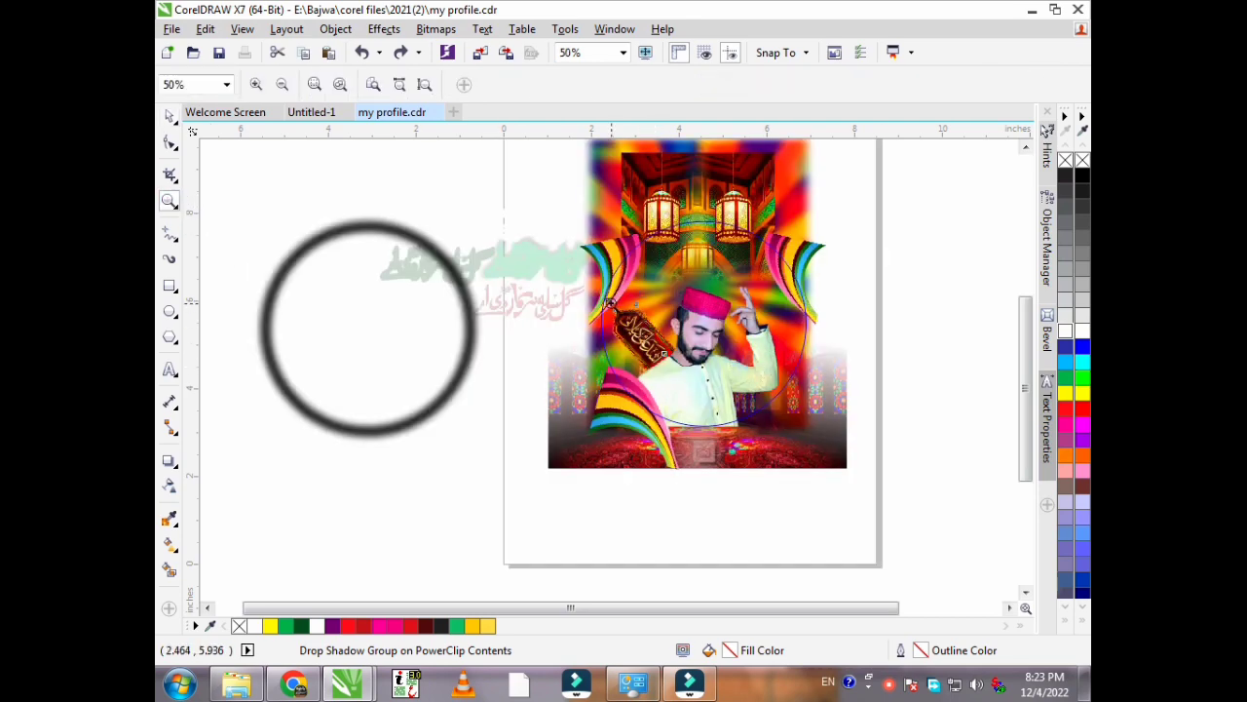
drag(611, 303, 672, 369)
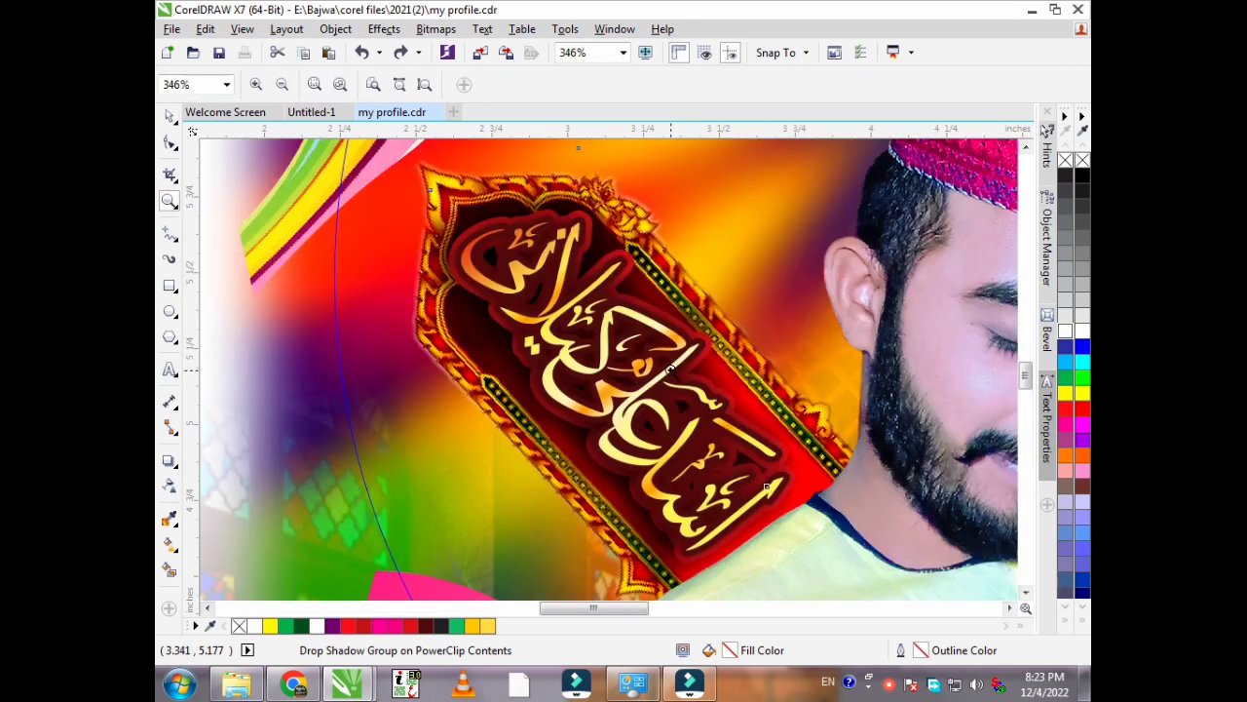
drag(547, 265, 624, 377)
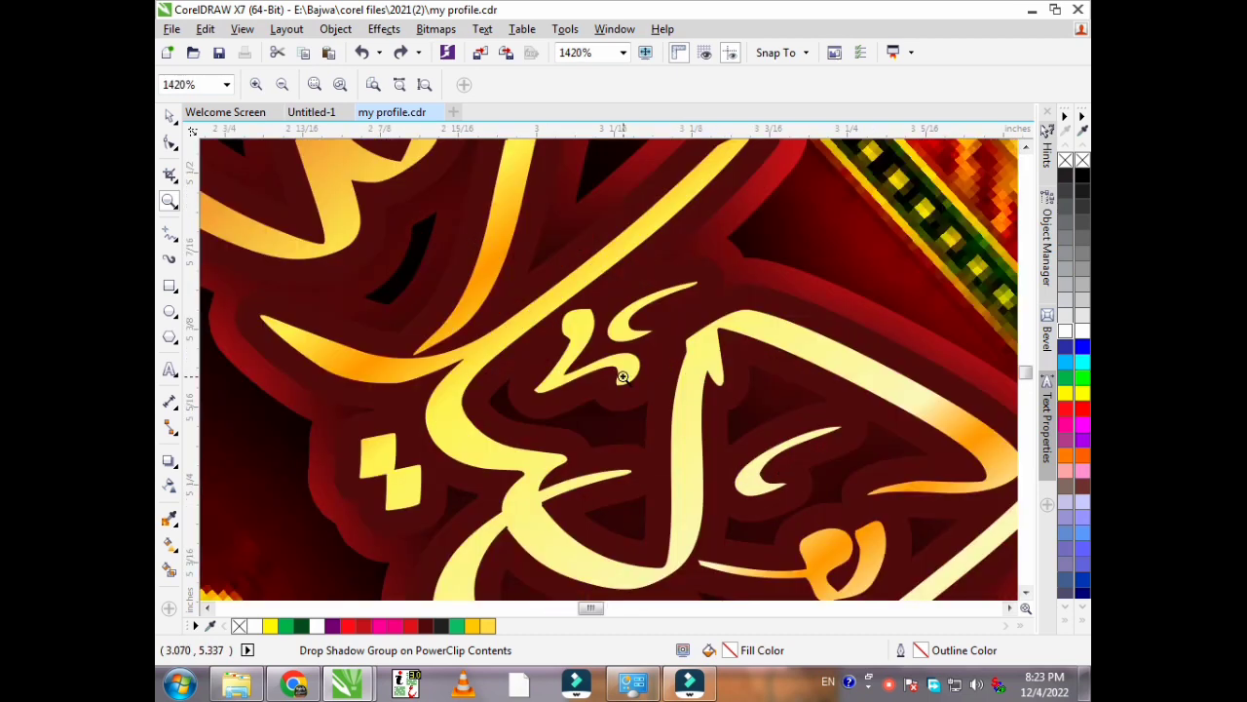
scroll(563, 250, down, 3)
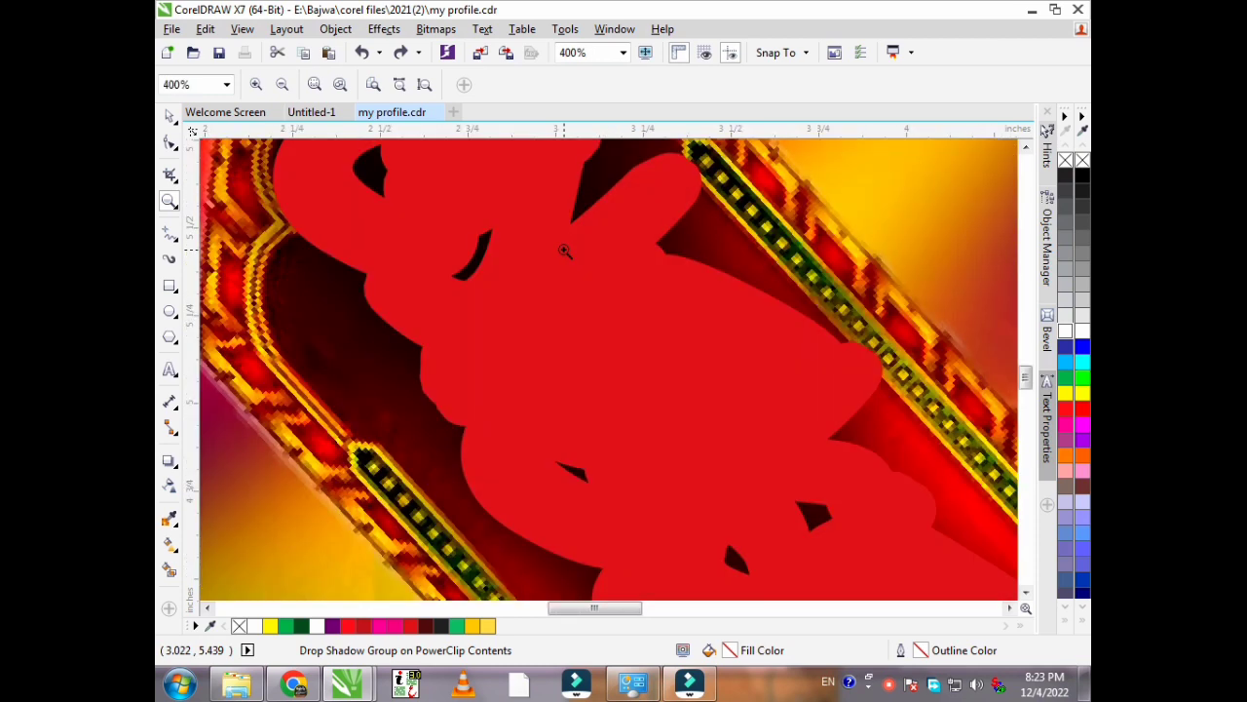
scroll(565, 234, down, 1)
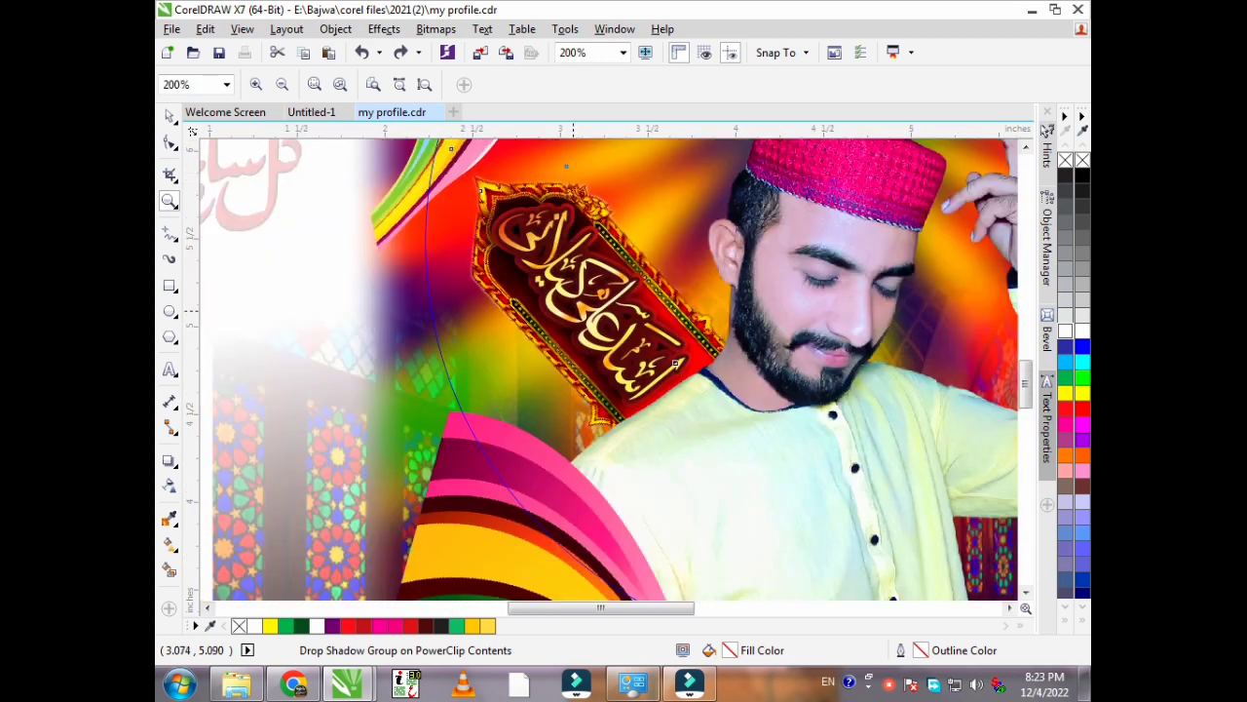
scroll(572, 312, down, 1)
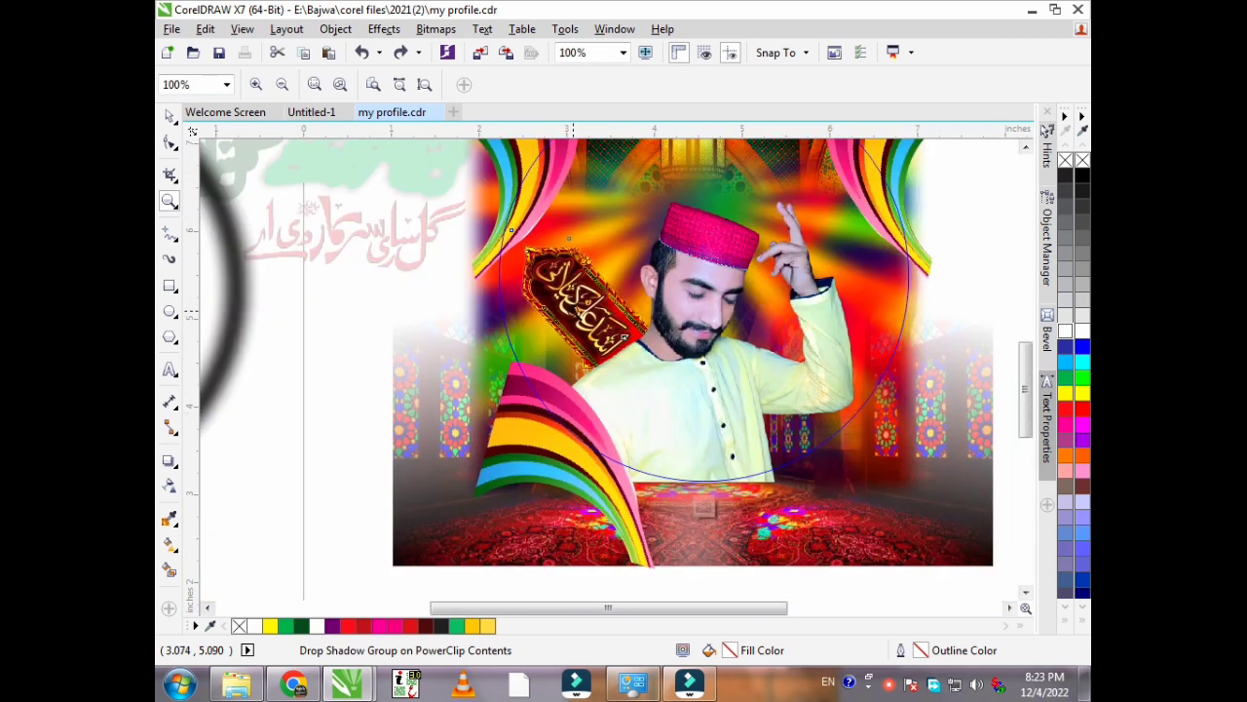
scroll(572, 312, down, 1)
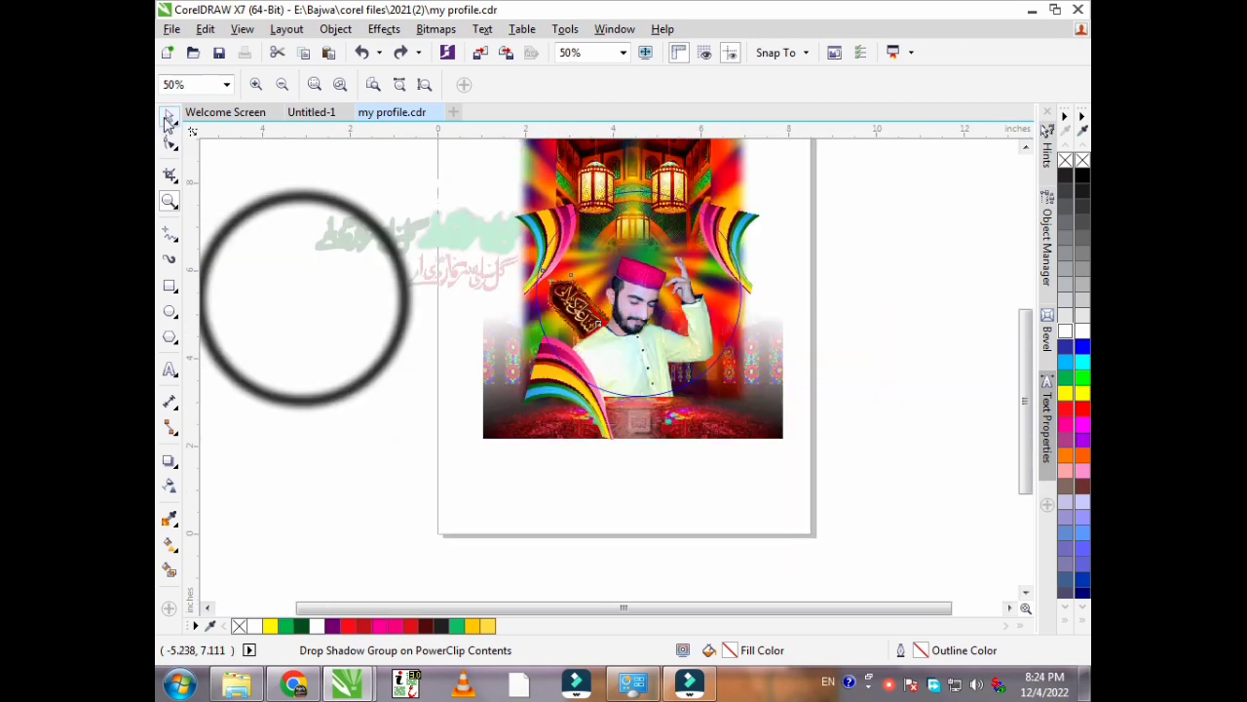
Leave the PowerClip contents and undo the moves of the calligraphy title's layers, restoring the title inside the circle.
click(168, 118)
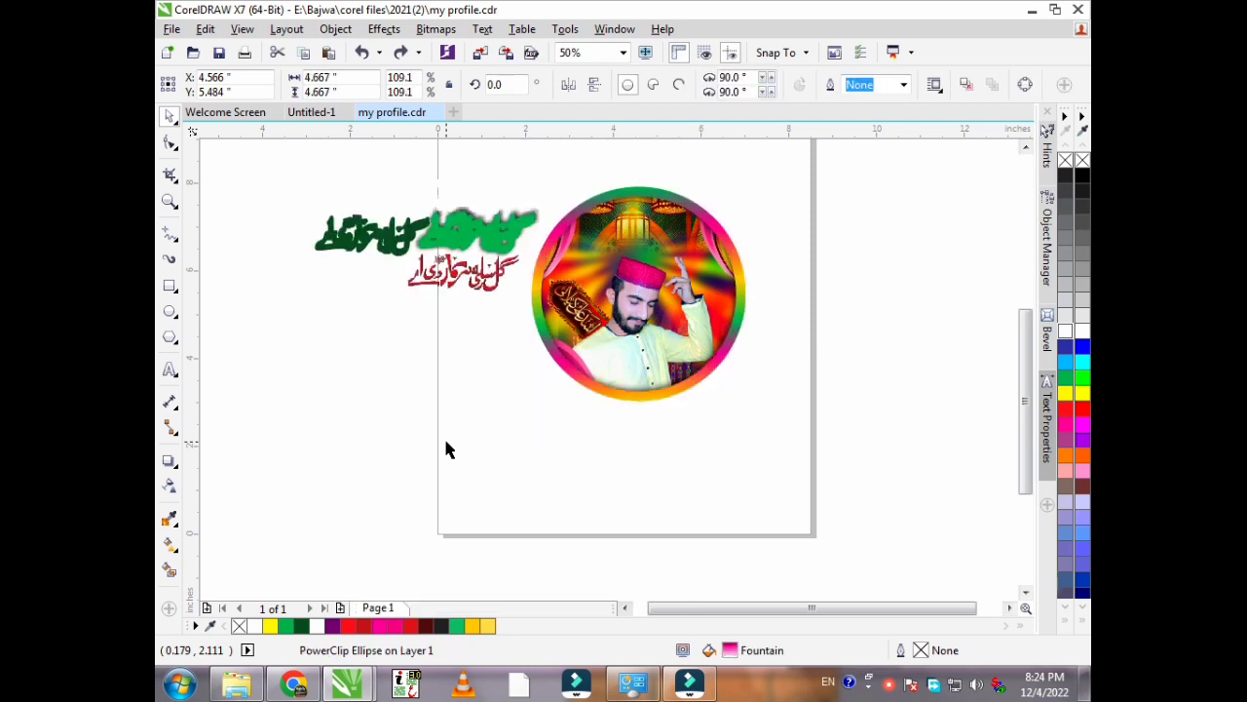
key(ctrl+z)
key(ctrl+z)
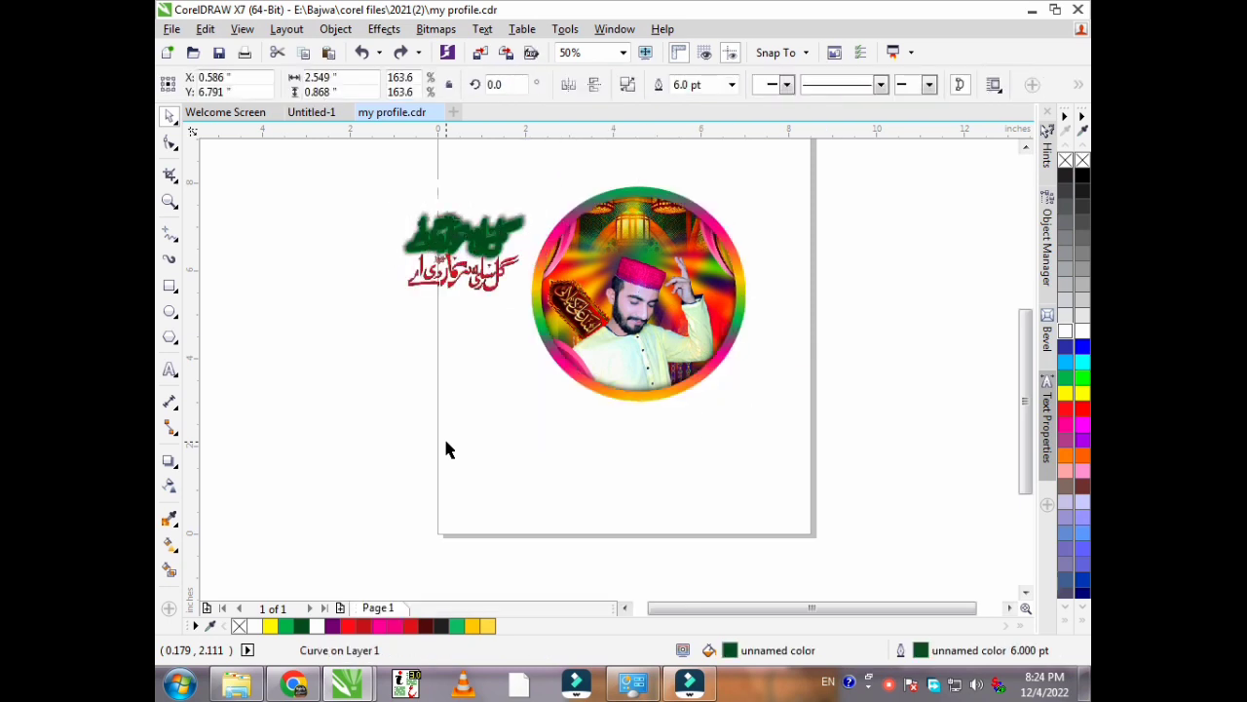
key(ctrl+z)
key(ctrl+z)
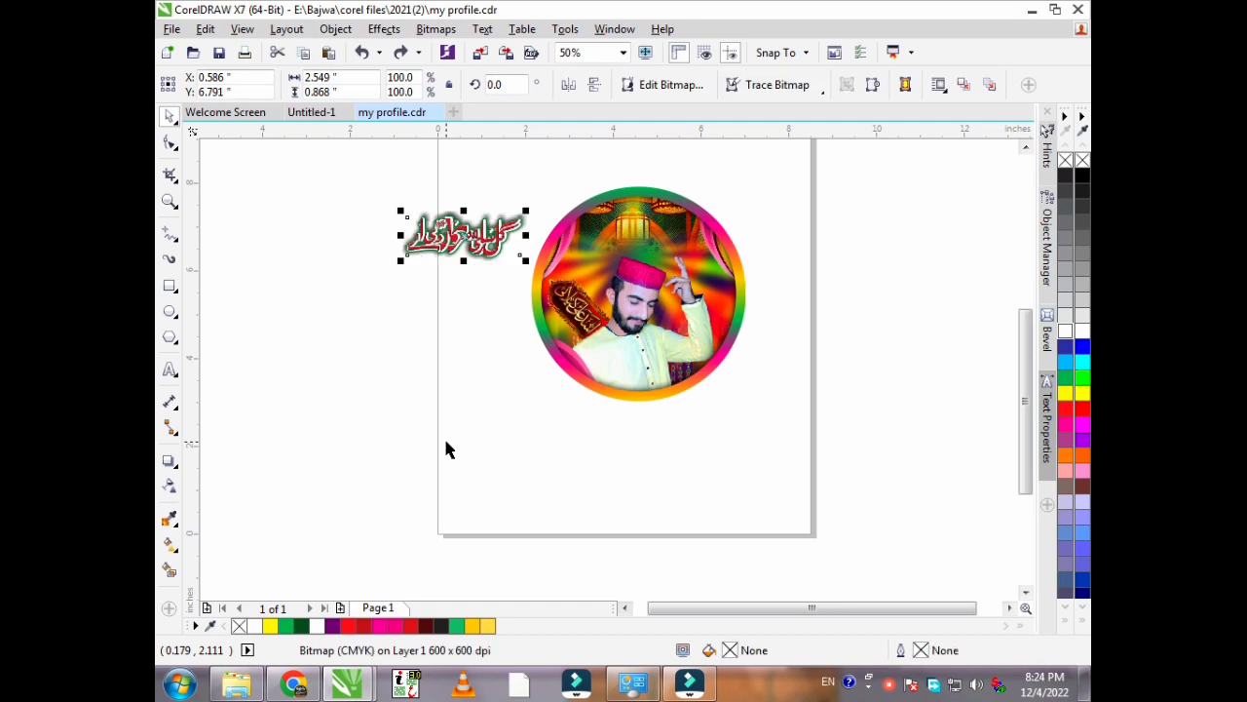
key(ctrl+z)
key(ctrl+z)
click(941, 304)
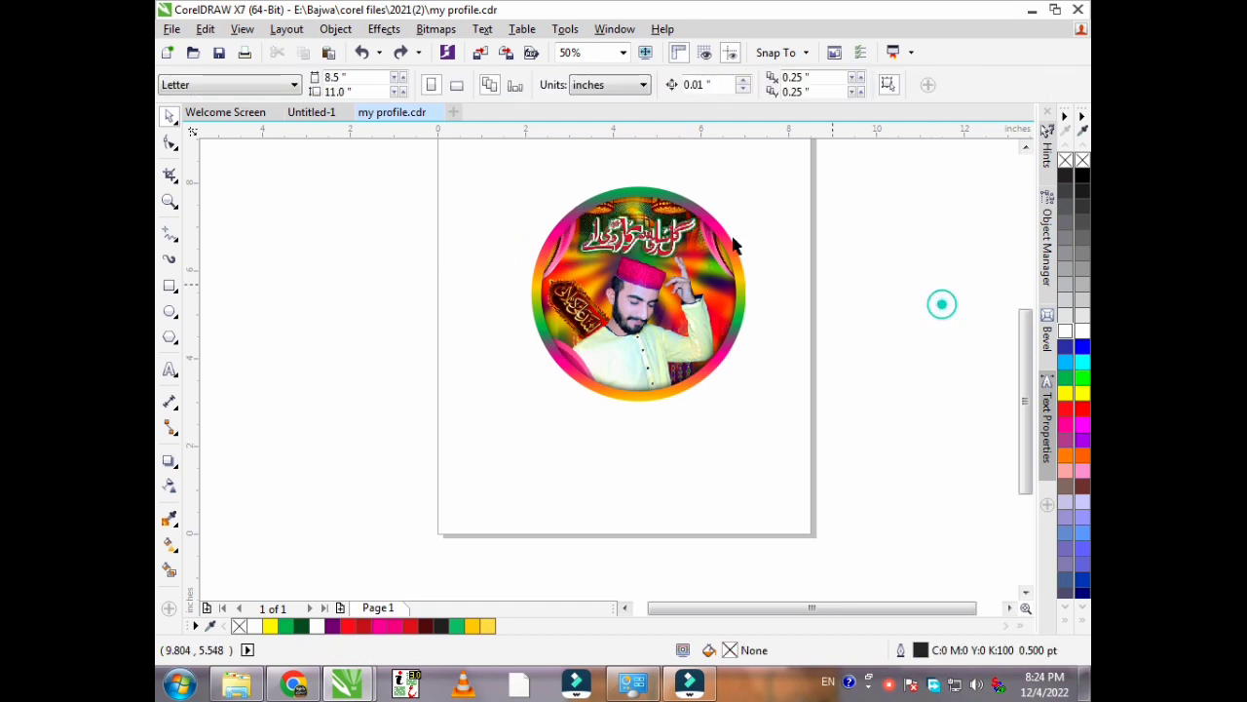
Pull the red calligraphy title out to the upper right of the circle and delete it.
scroll(679, 198, up, 2)
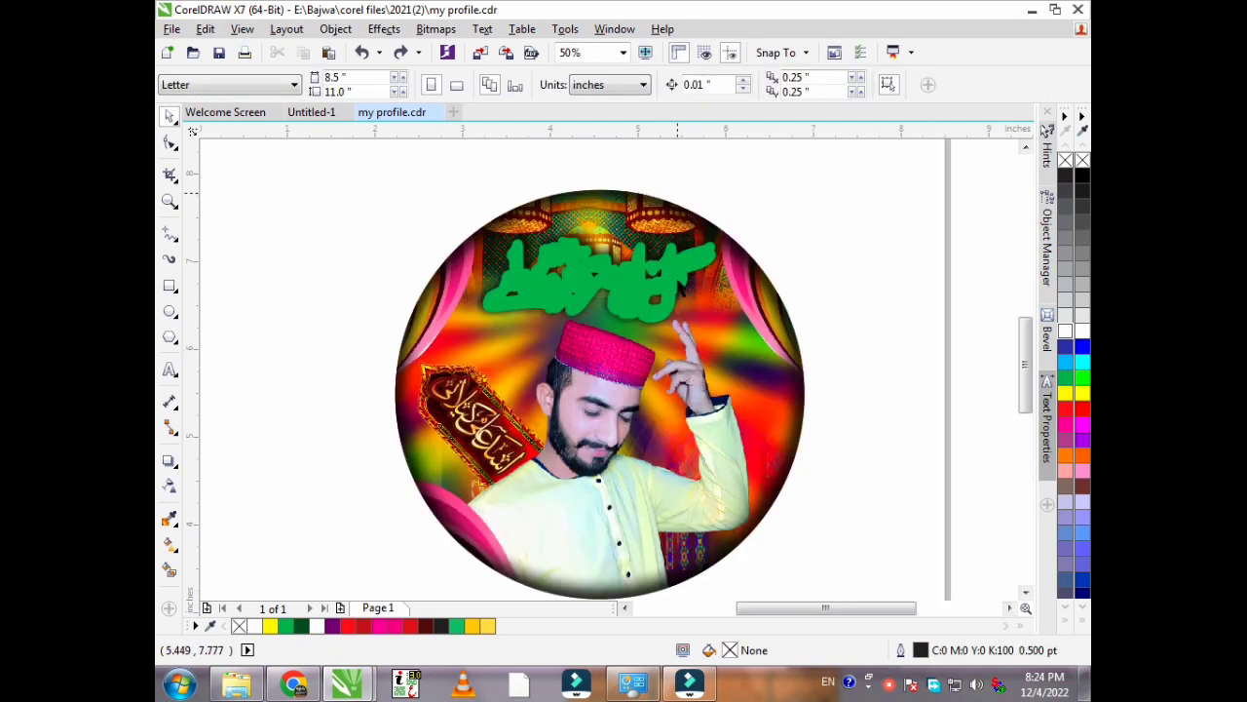
click(668, 290)
drag(668, 278, 933, 193)
drag(934, 193, 934, 193)
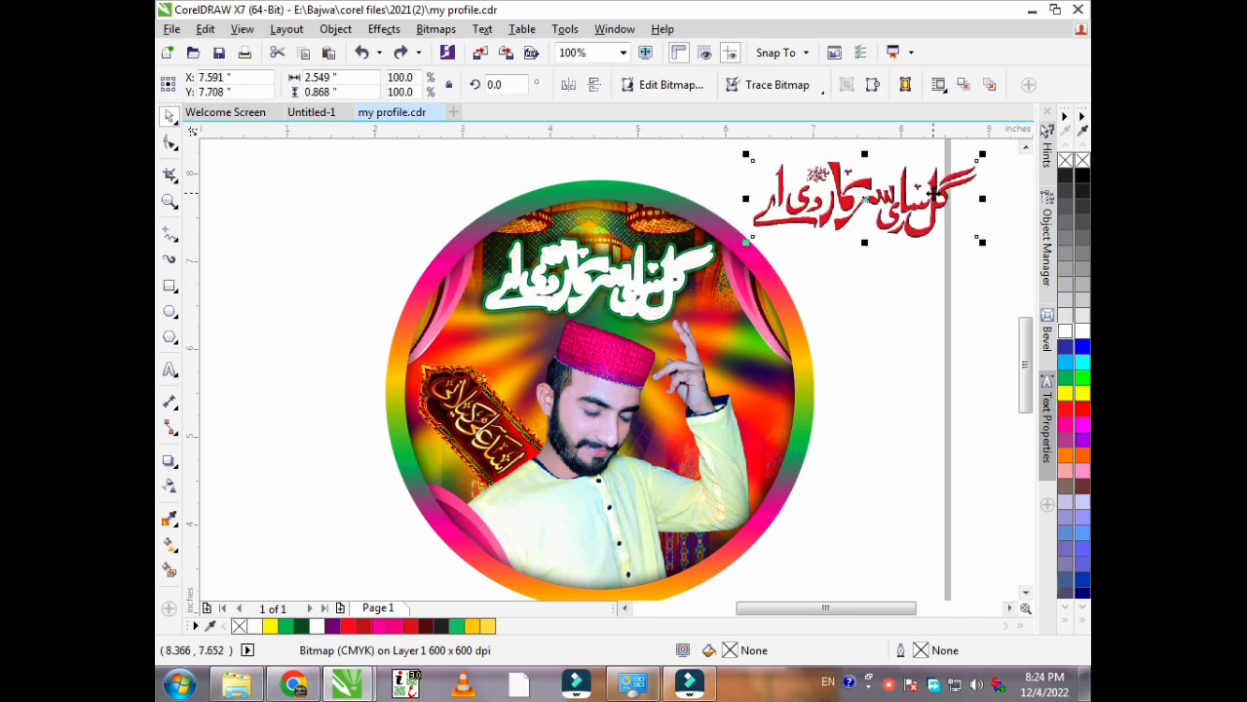
key(Delete)
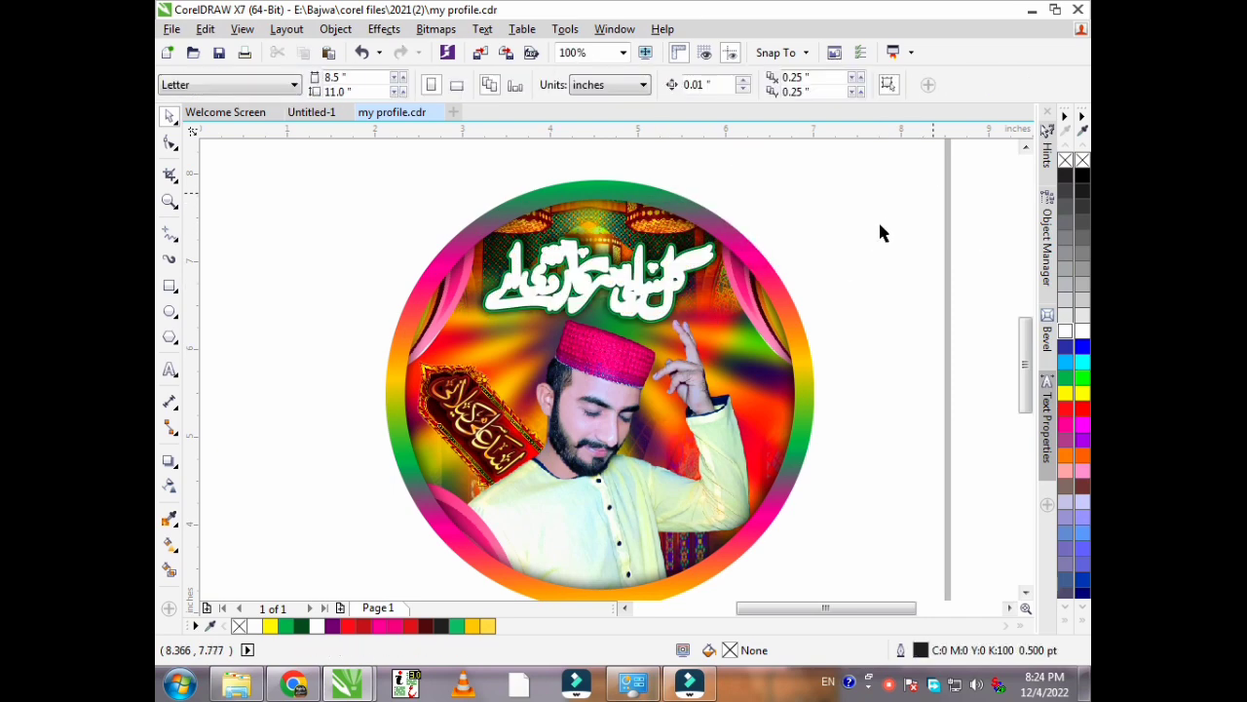
Apply a linear fountain fill running downward across the white calligraphy title, with purple as its lower colour.
scroll(627, 307, up, 2)
click(627, 300)
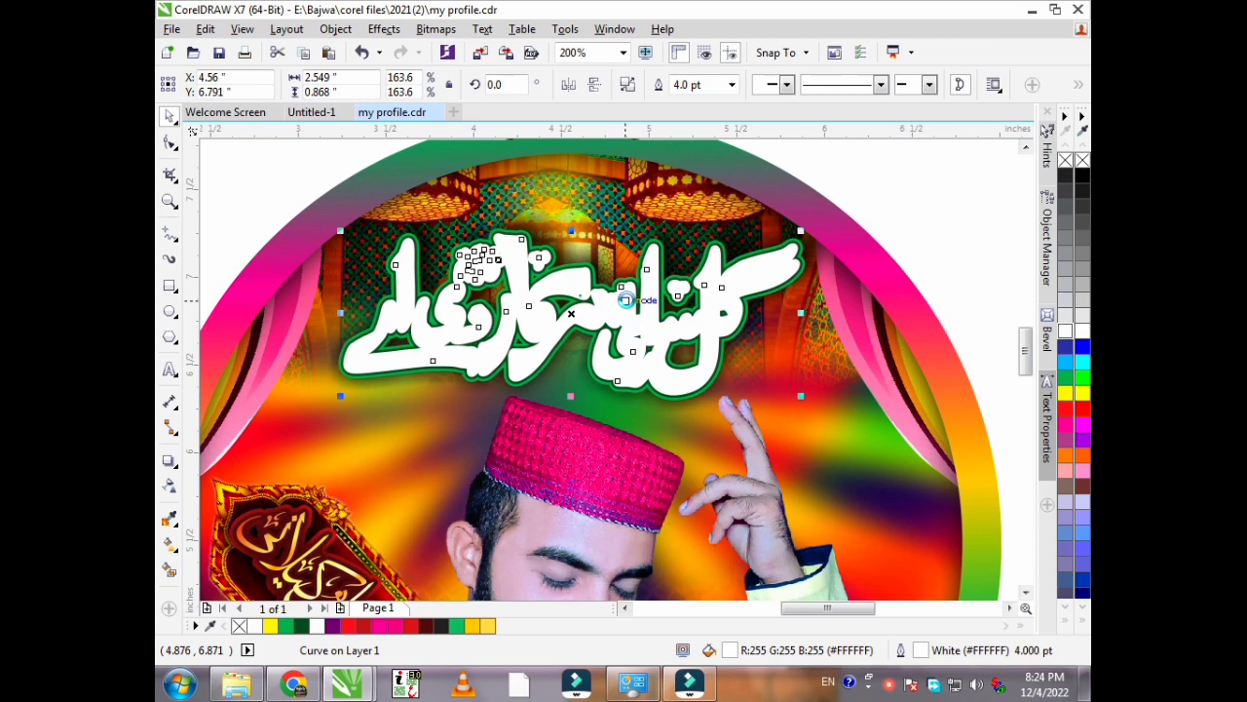
click(926, 201)
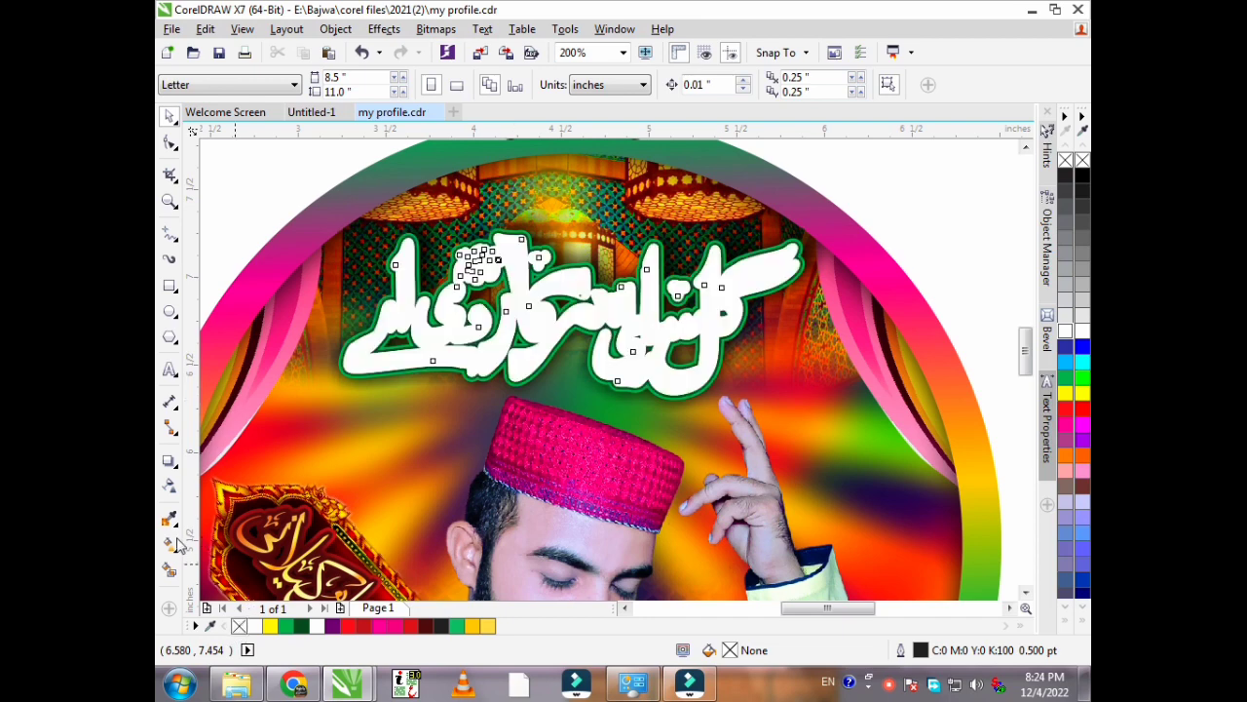
click(171, 570)
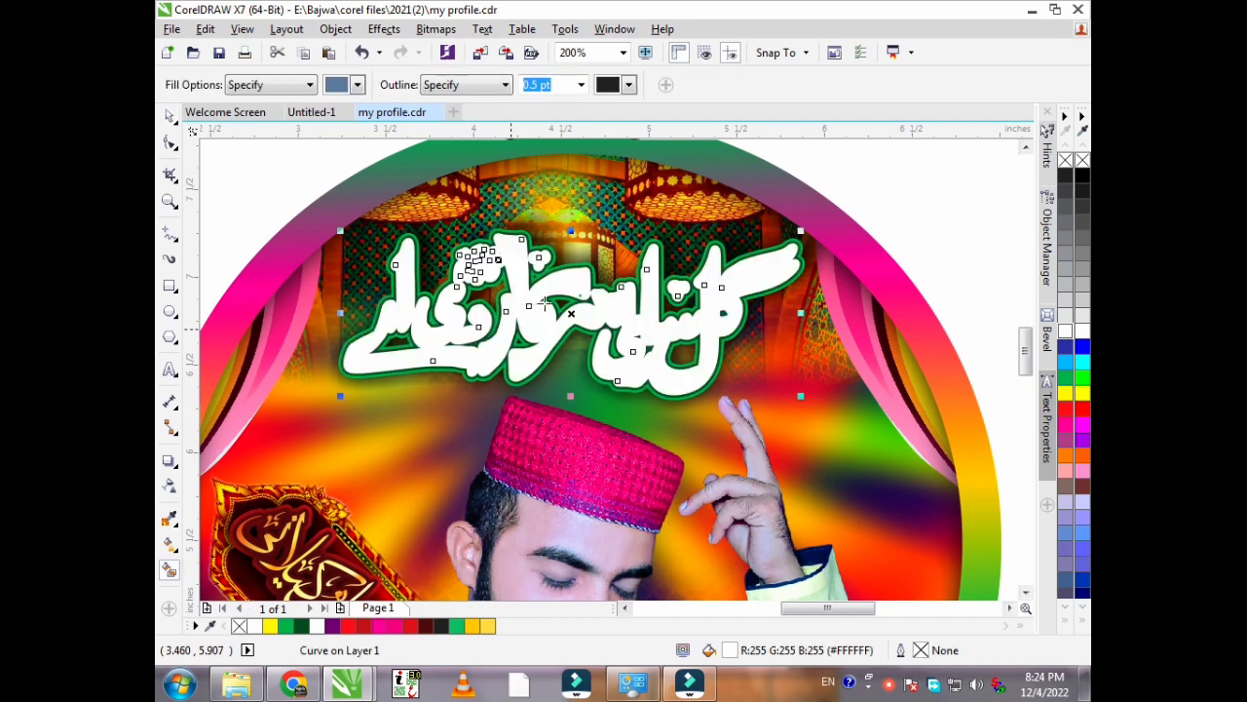
click(169, 544)
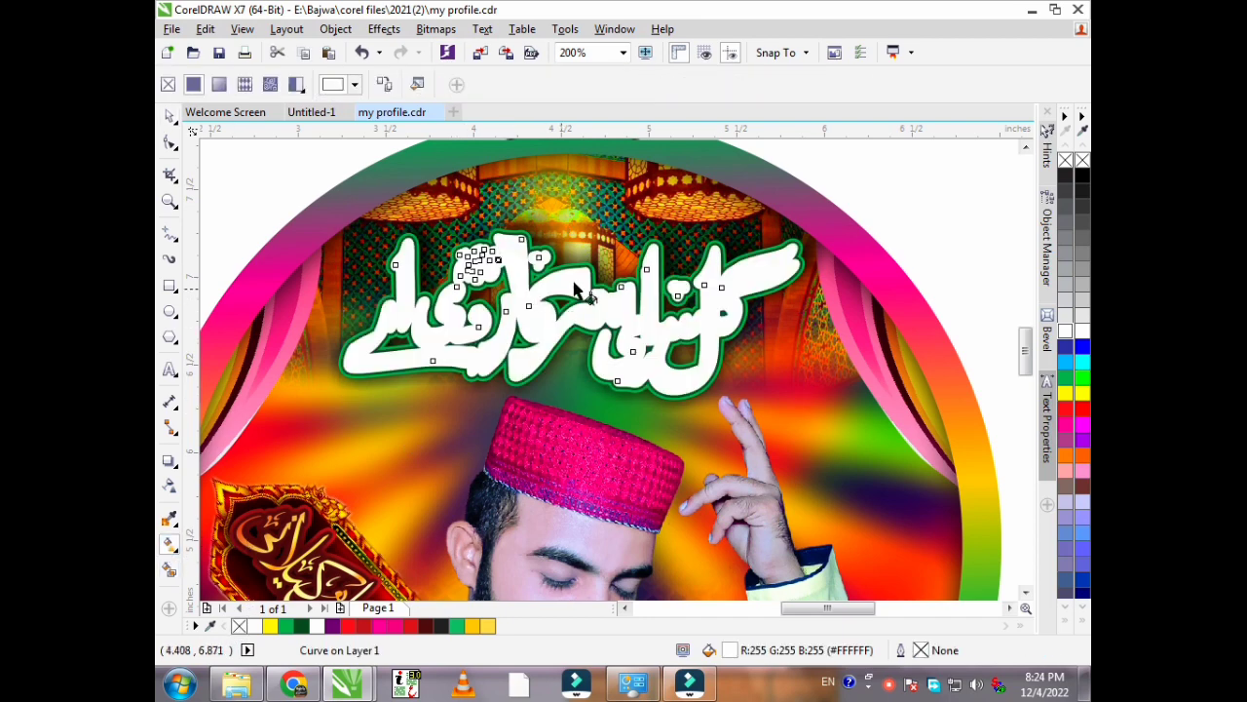
drag(596, 256, 588, 383)
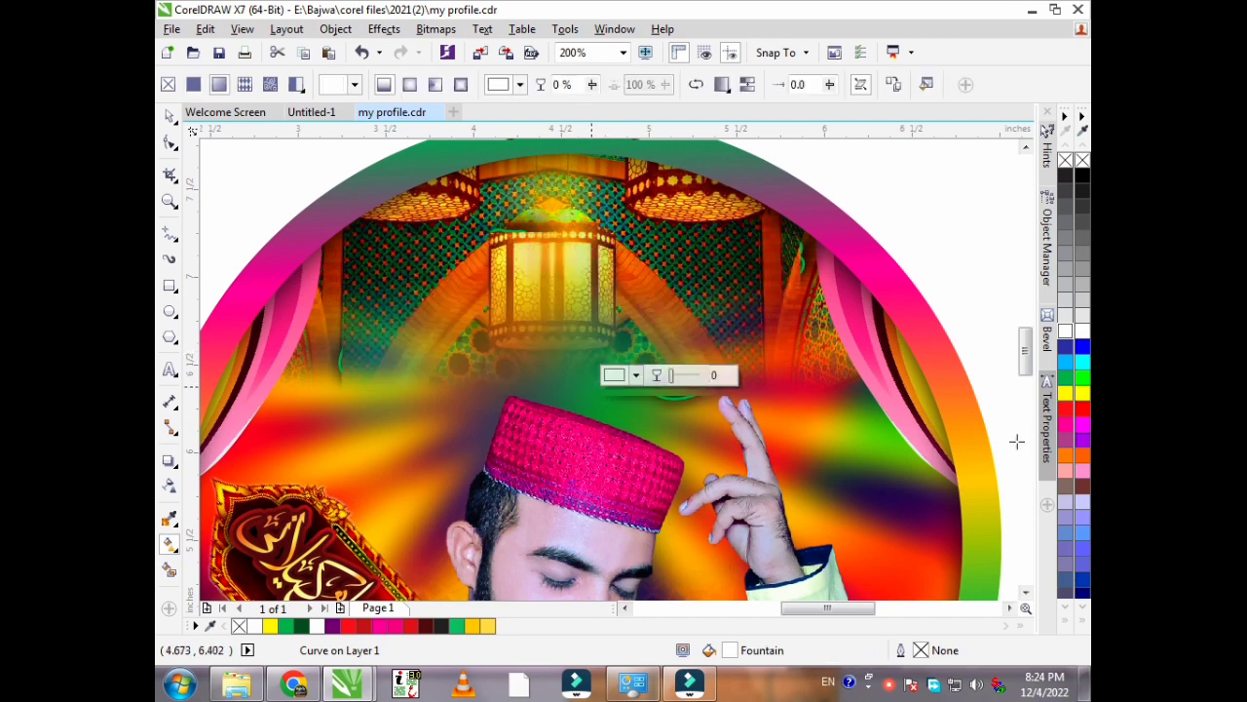
click(1081, 620)
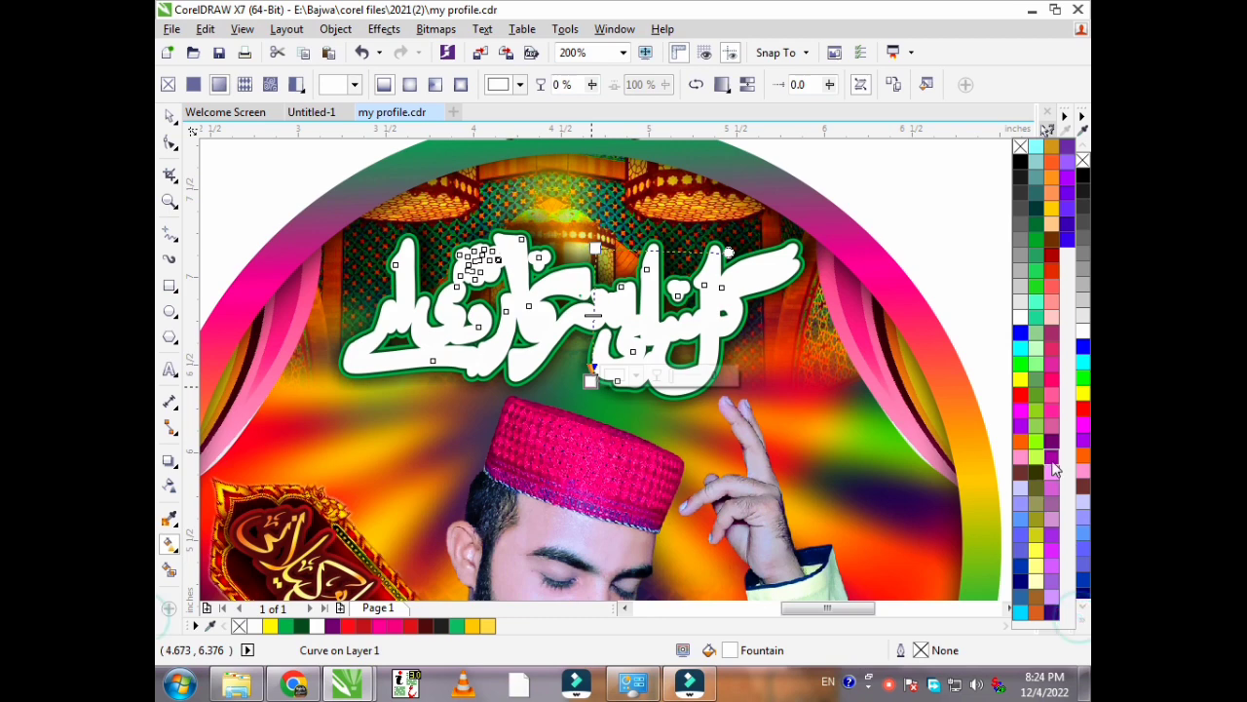
click(1051, 456)
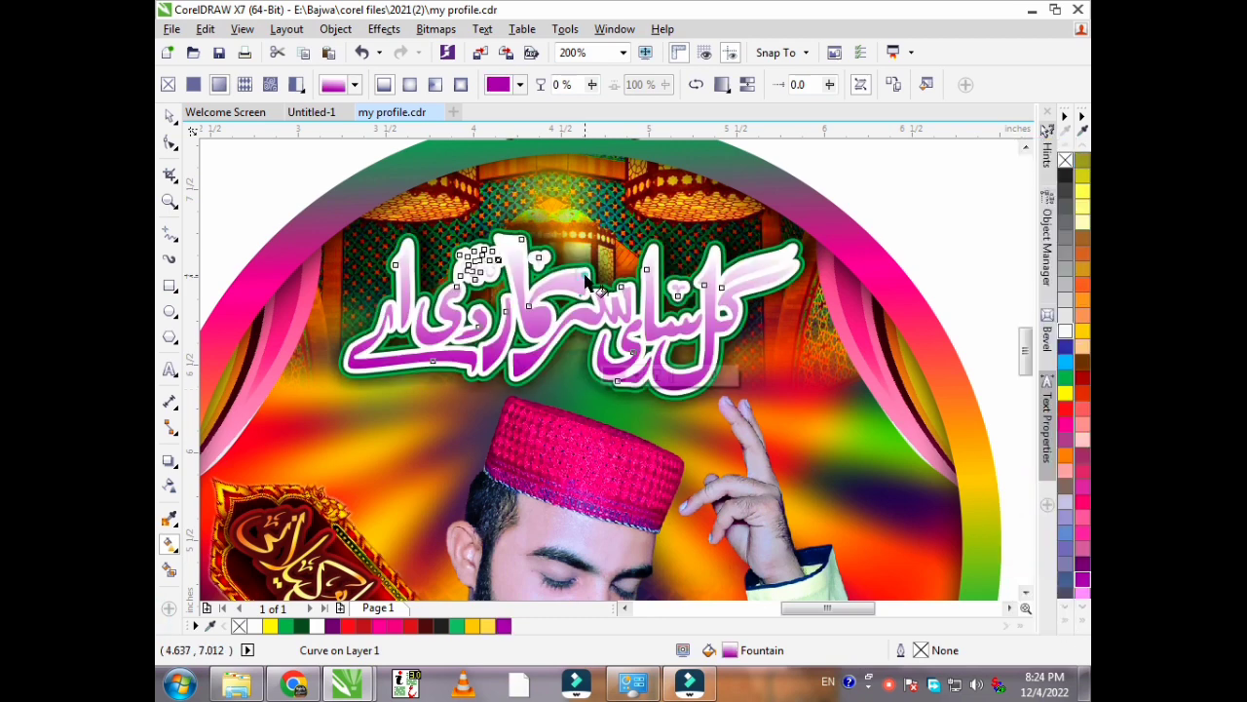
Set the upper colour of the calligraphy title's fountain fill to Cyan.
click(573, 282)
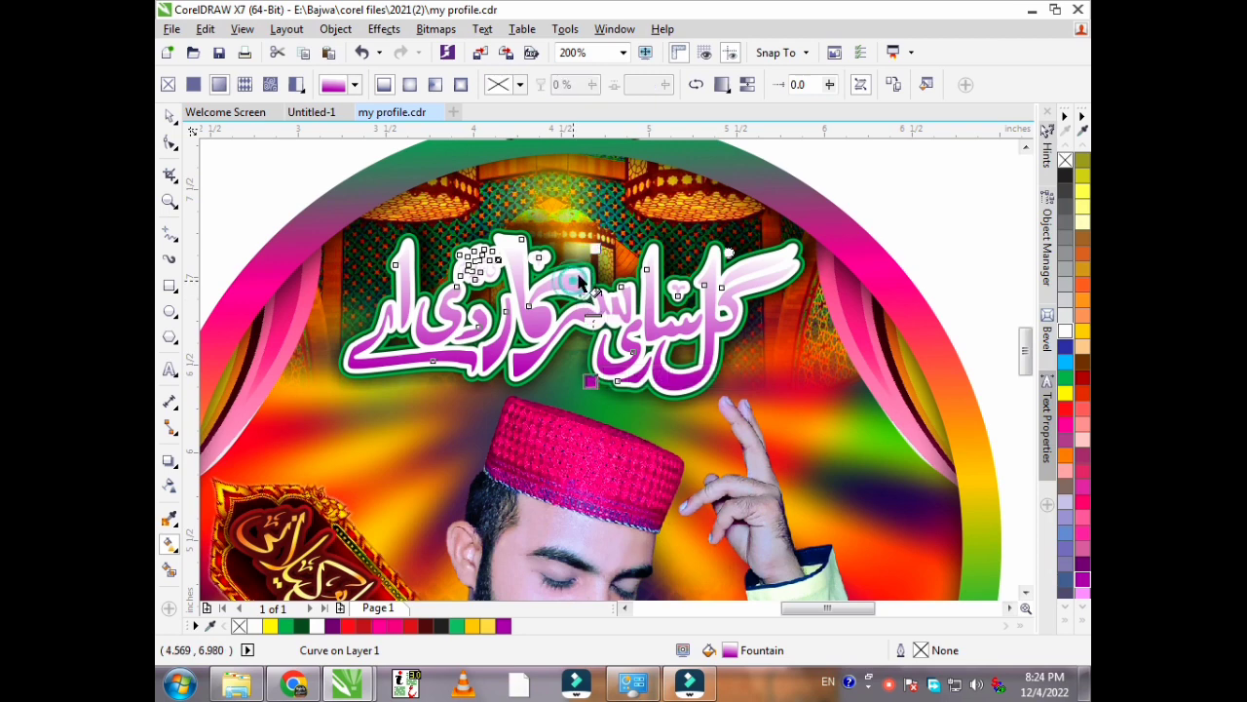
click(594, 248)
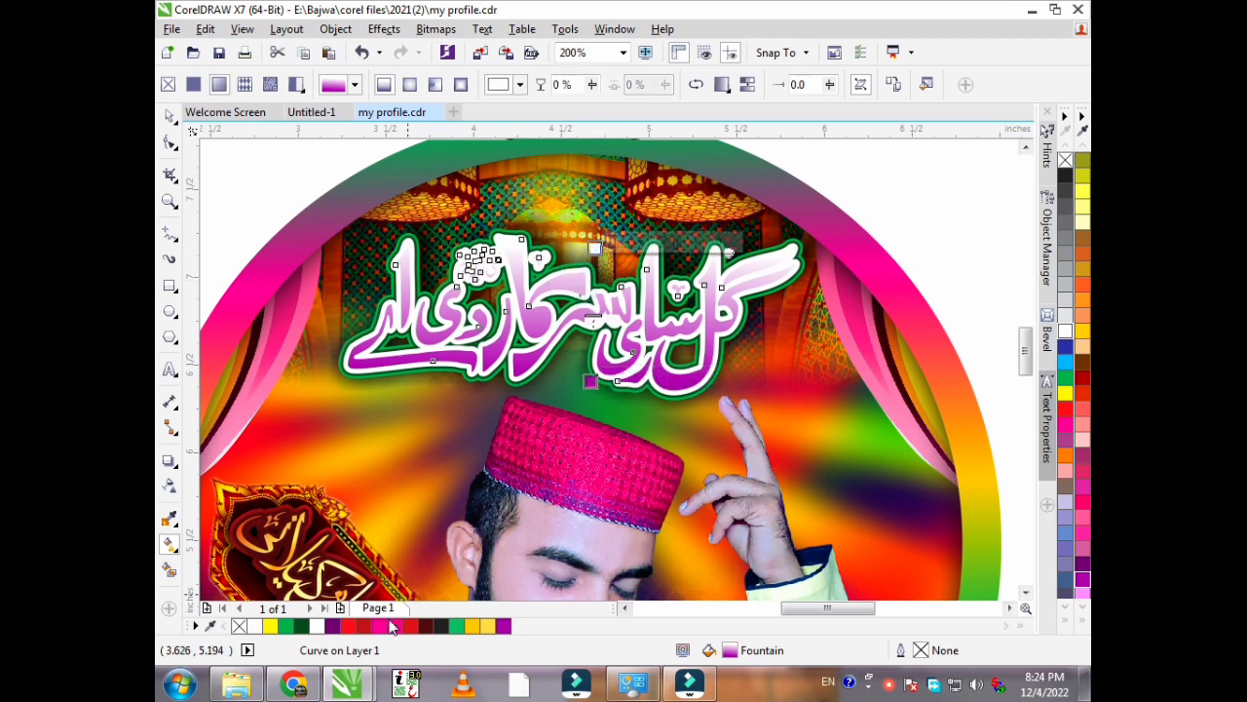
click(1064, 364)
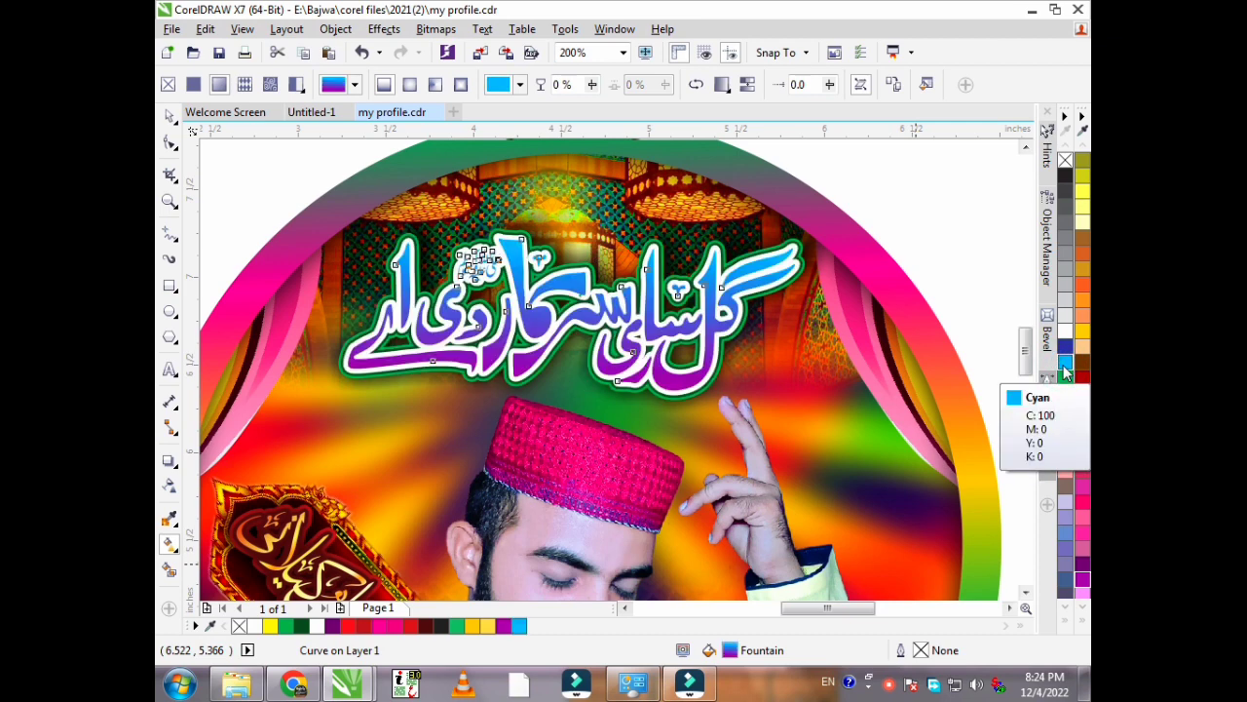
click(170, 116)
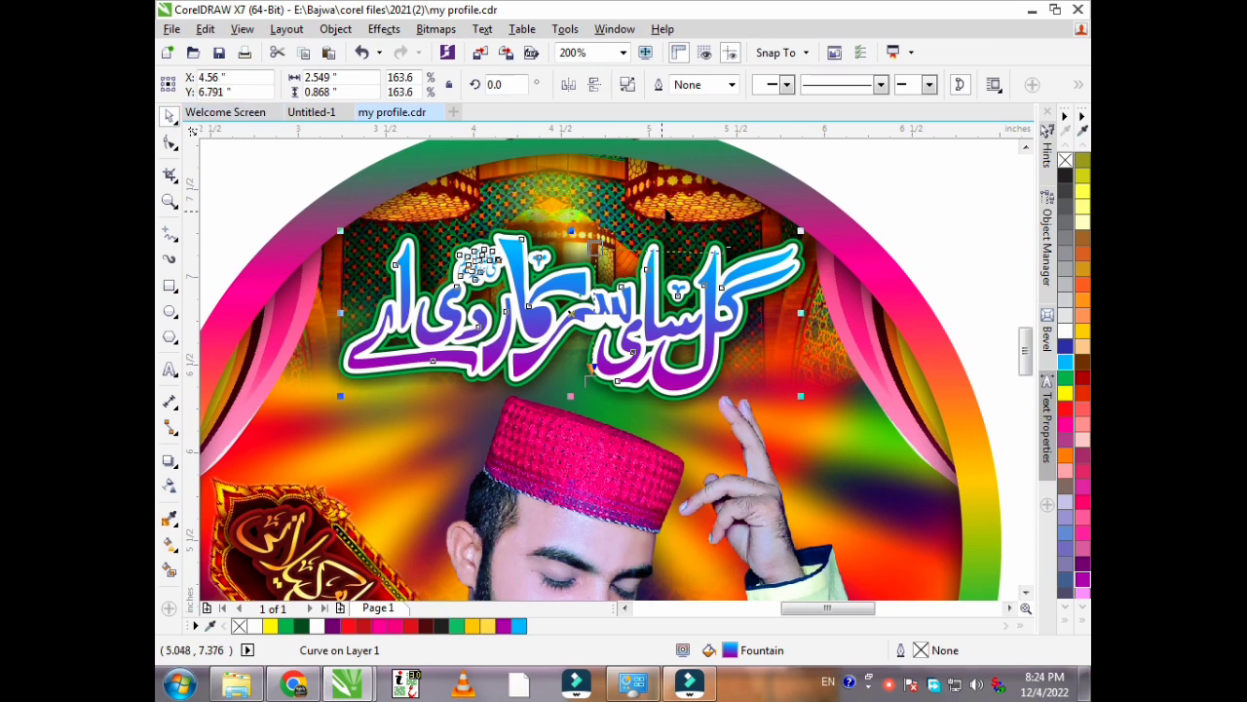
Convert the gradient-filled calligraphy title to a 1000 dpi bitmap in RGB Color (24-bit) with anti-aliasing and a transparent background.
click(425, 30)
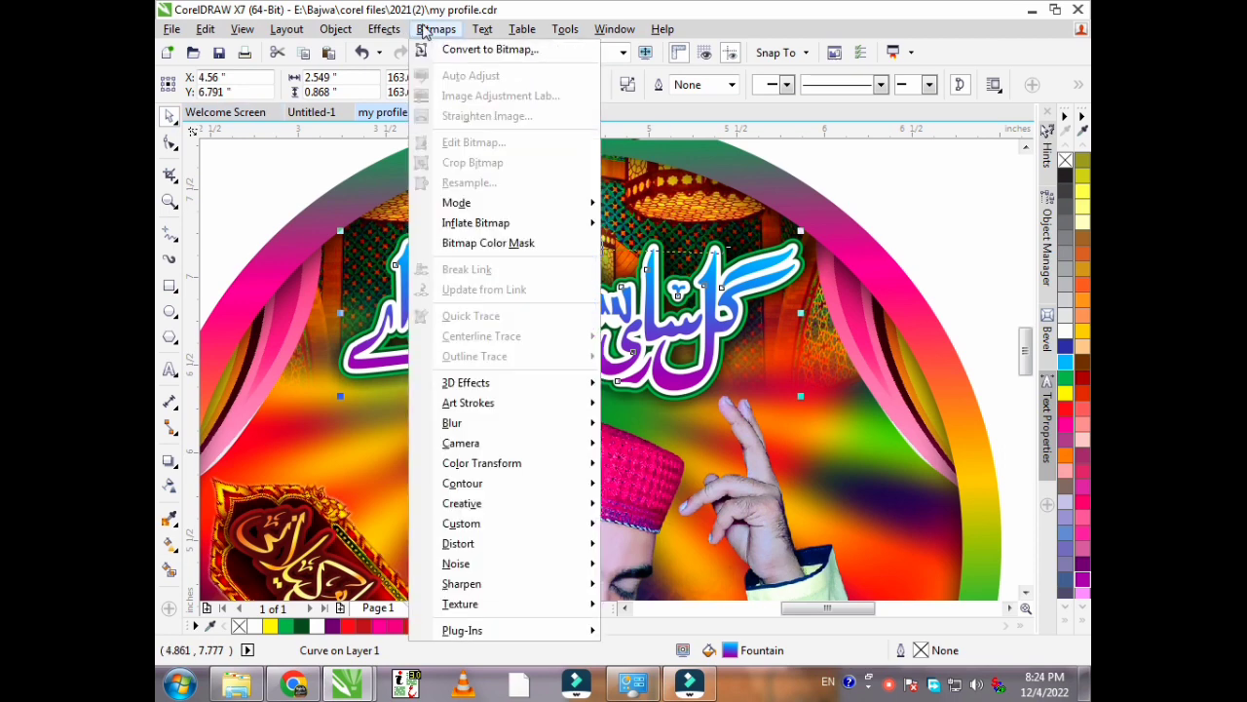
click(476, 49)
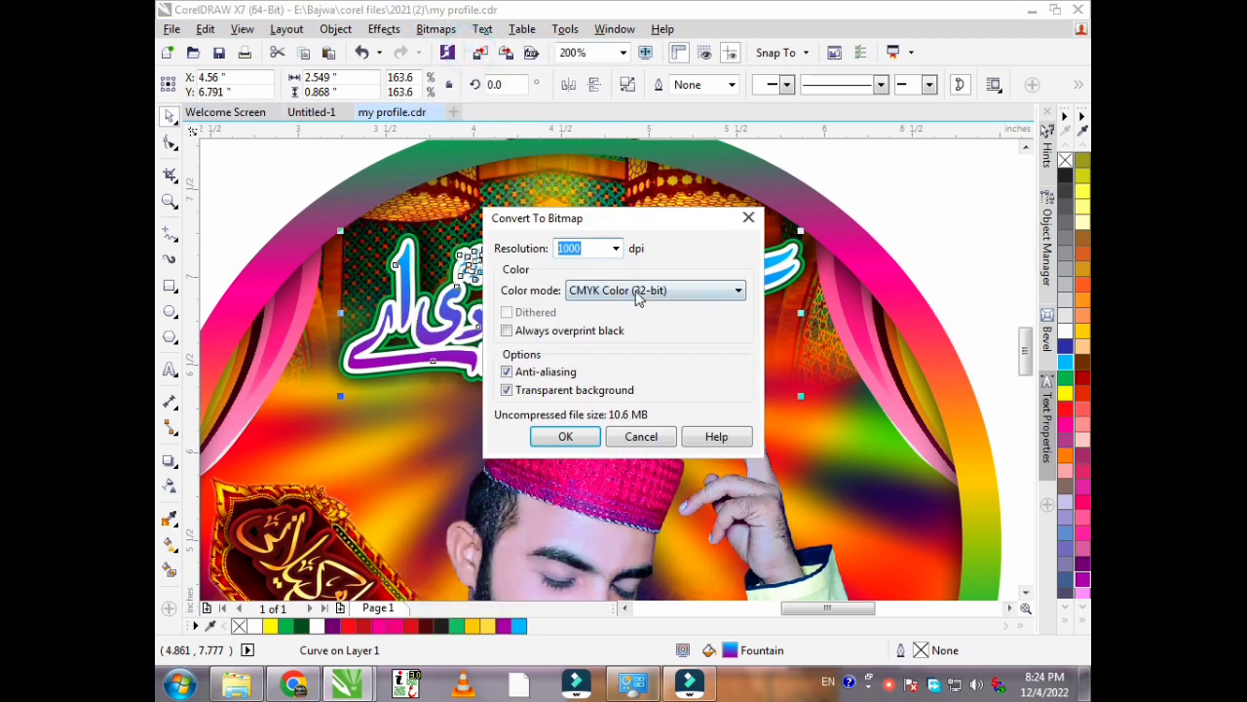
click(639, 291)
click(634, 361)
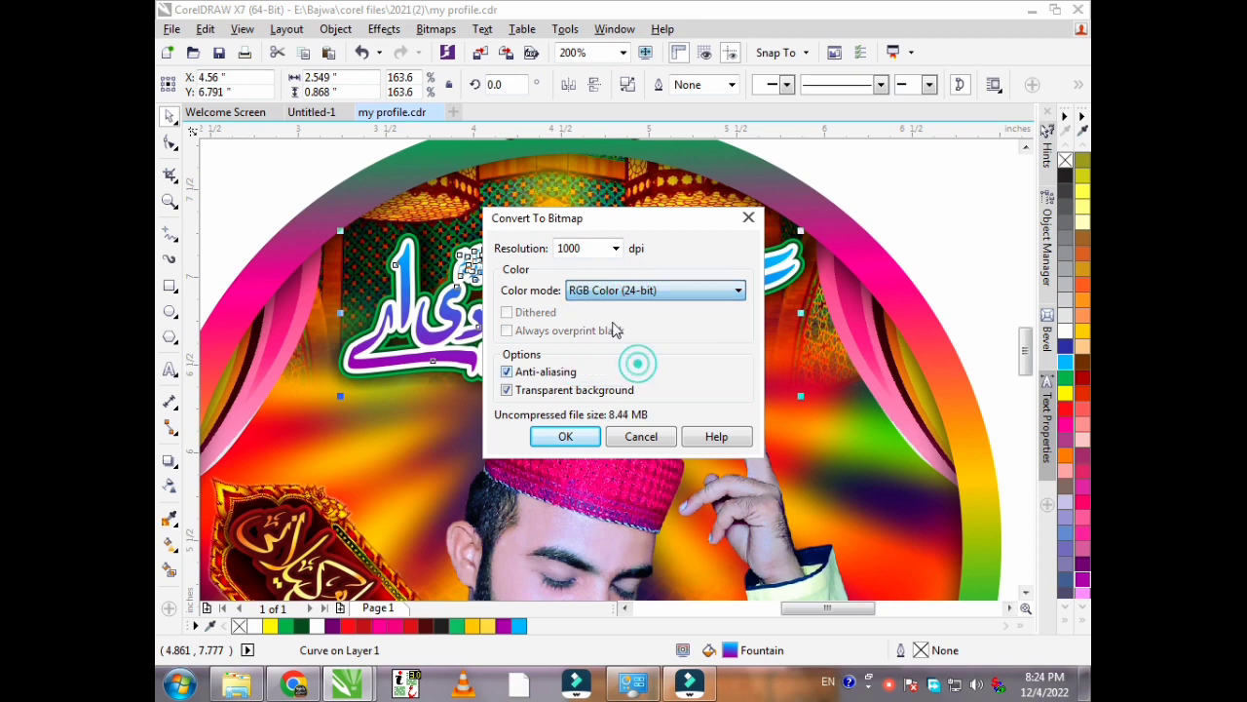
click(565, 437)
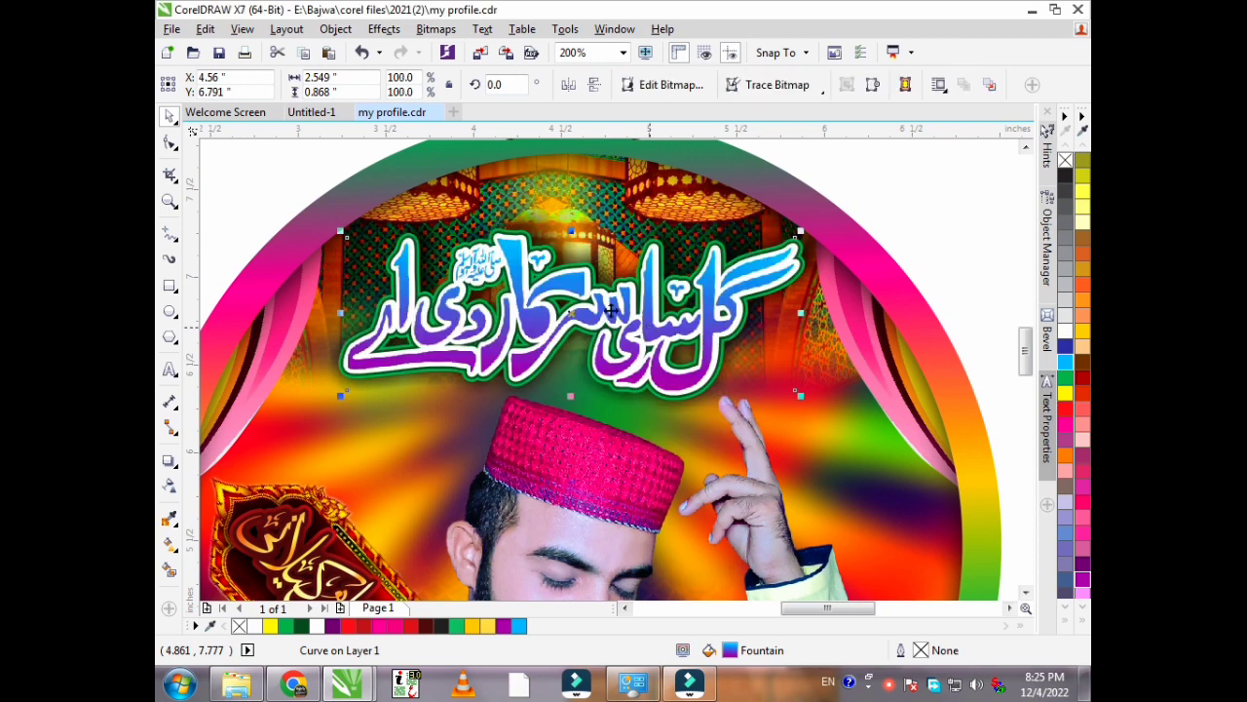
Preview the Plastic texture effect on the bitmap title with Highlight 28, Depth 39 and Smoothness 86.
click(435, 28)
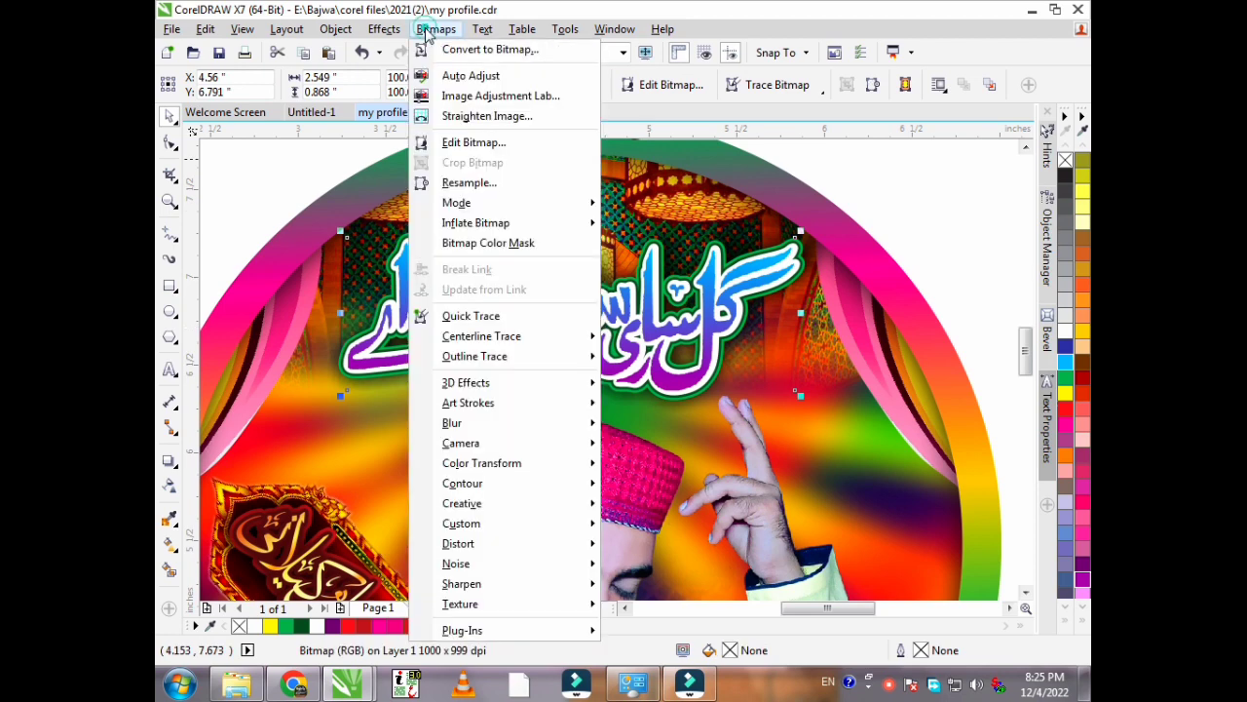
mouse_move(495, 606)
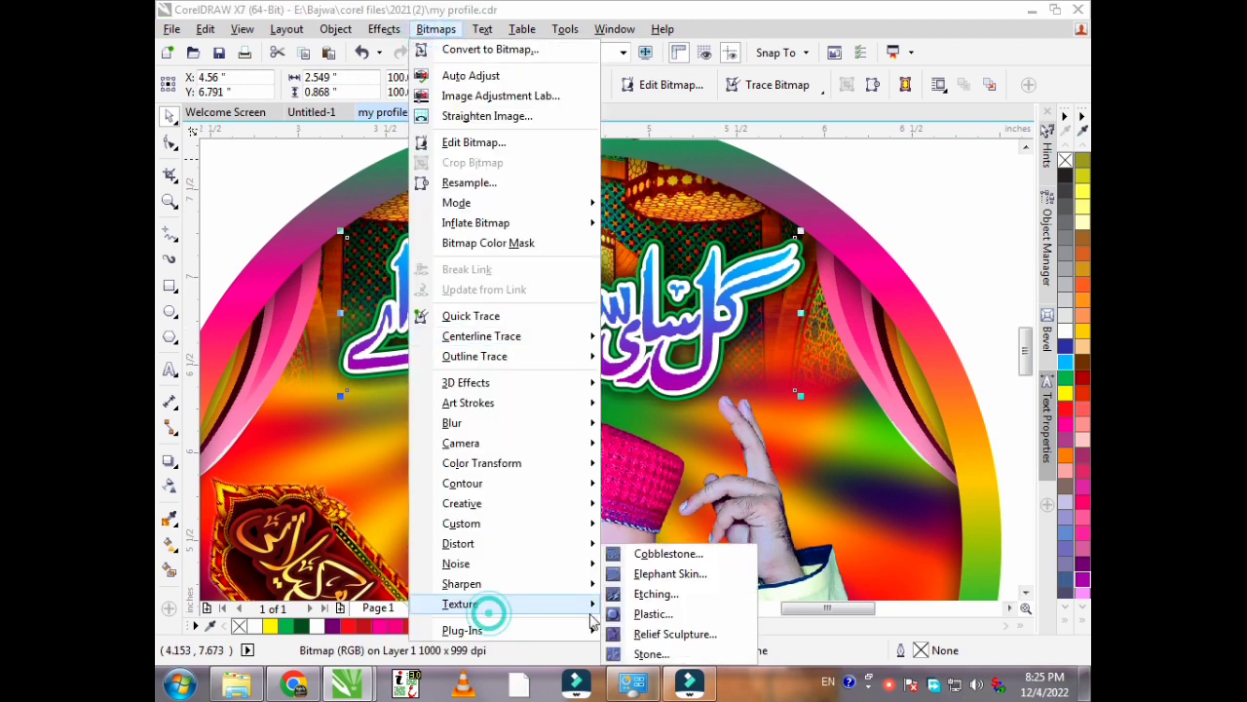
click(643, 614)
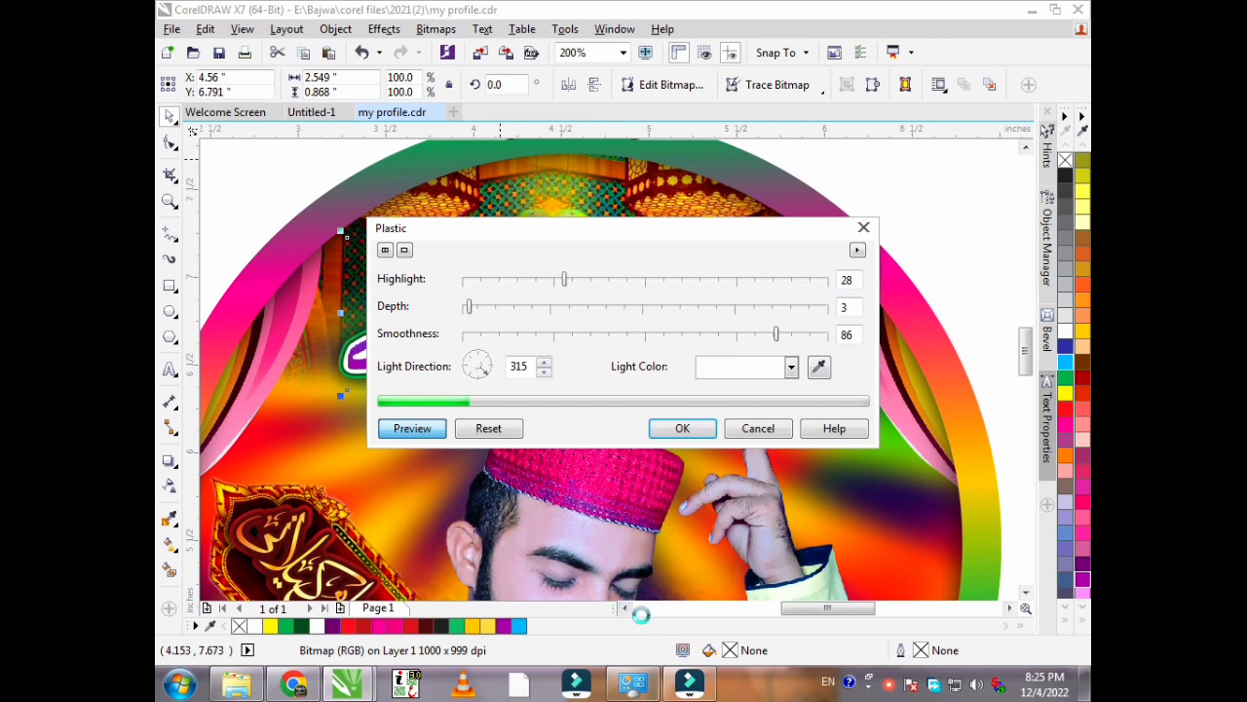
drag(625, 226, 585, 404)
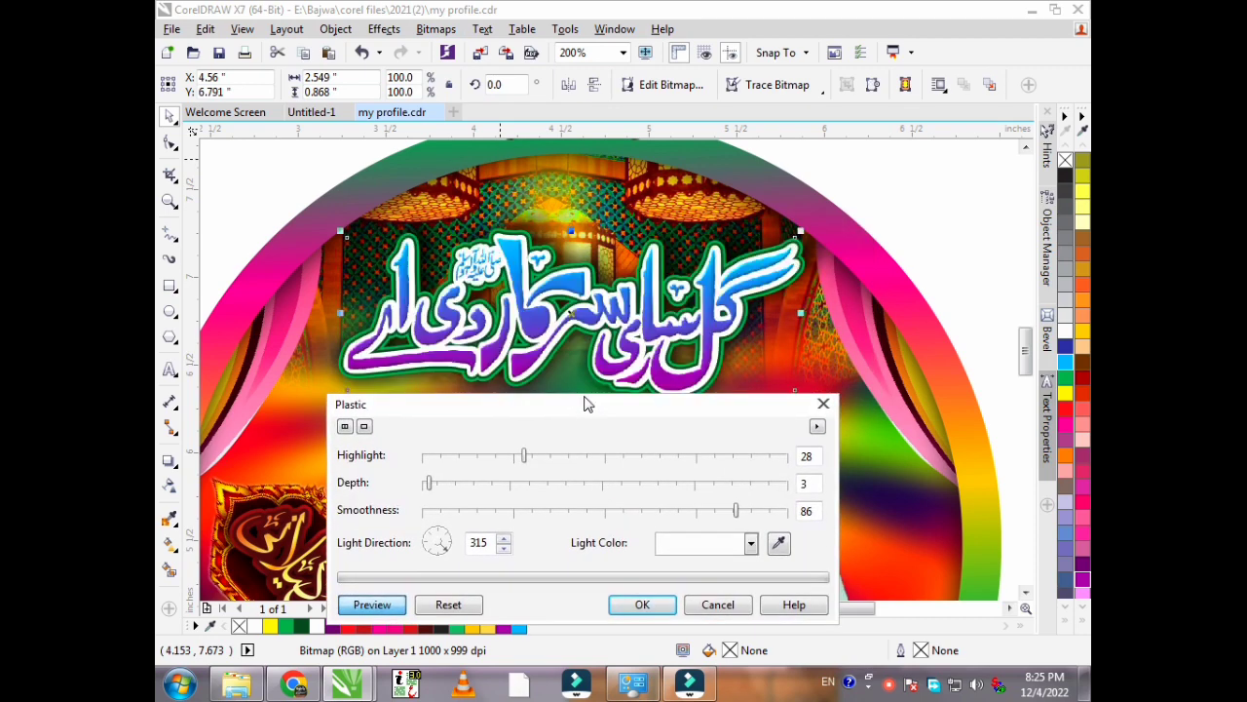
click(556, 346)
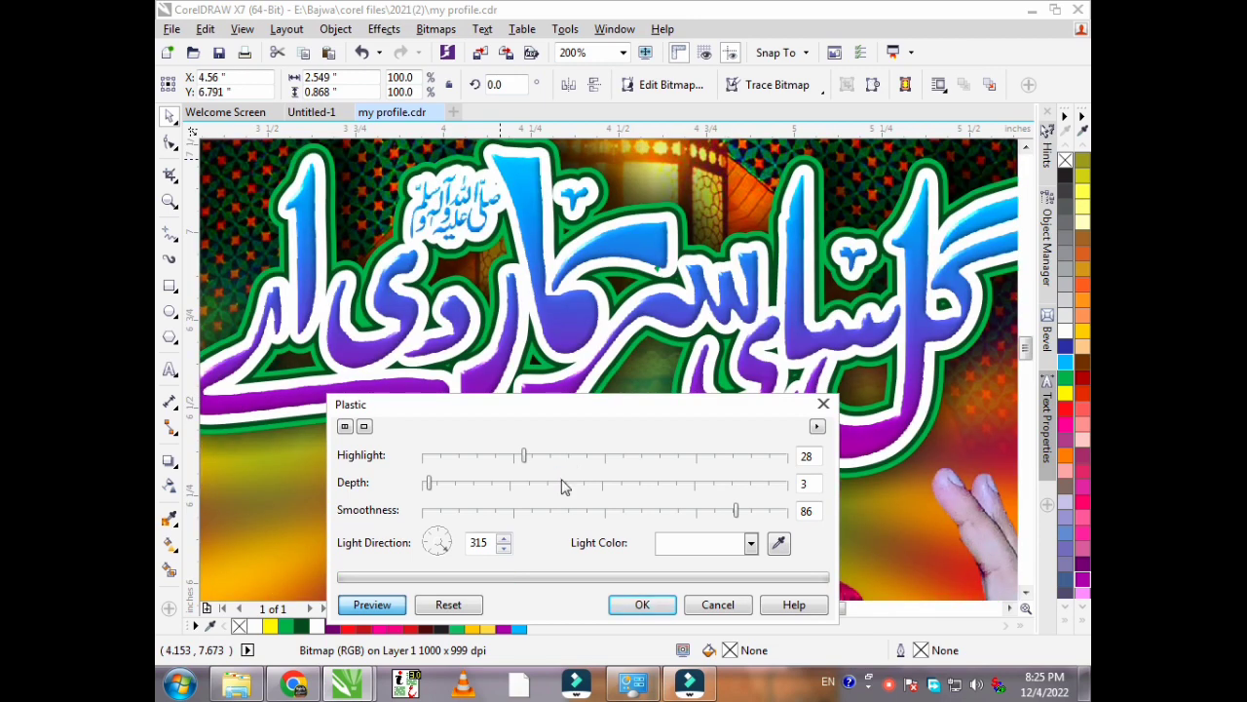
click(562, 483)
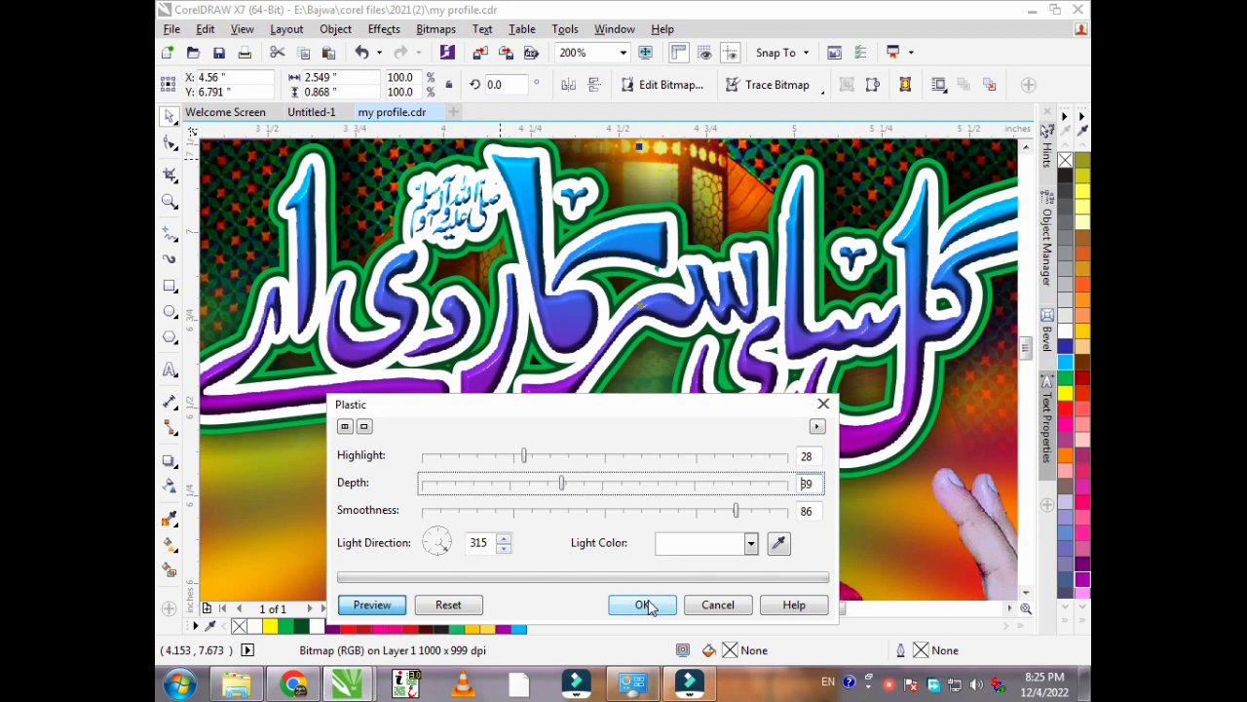
Try yellow as the Plastic effect's light color and set it back to white.
click(751, 542)
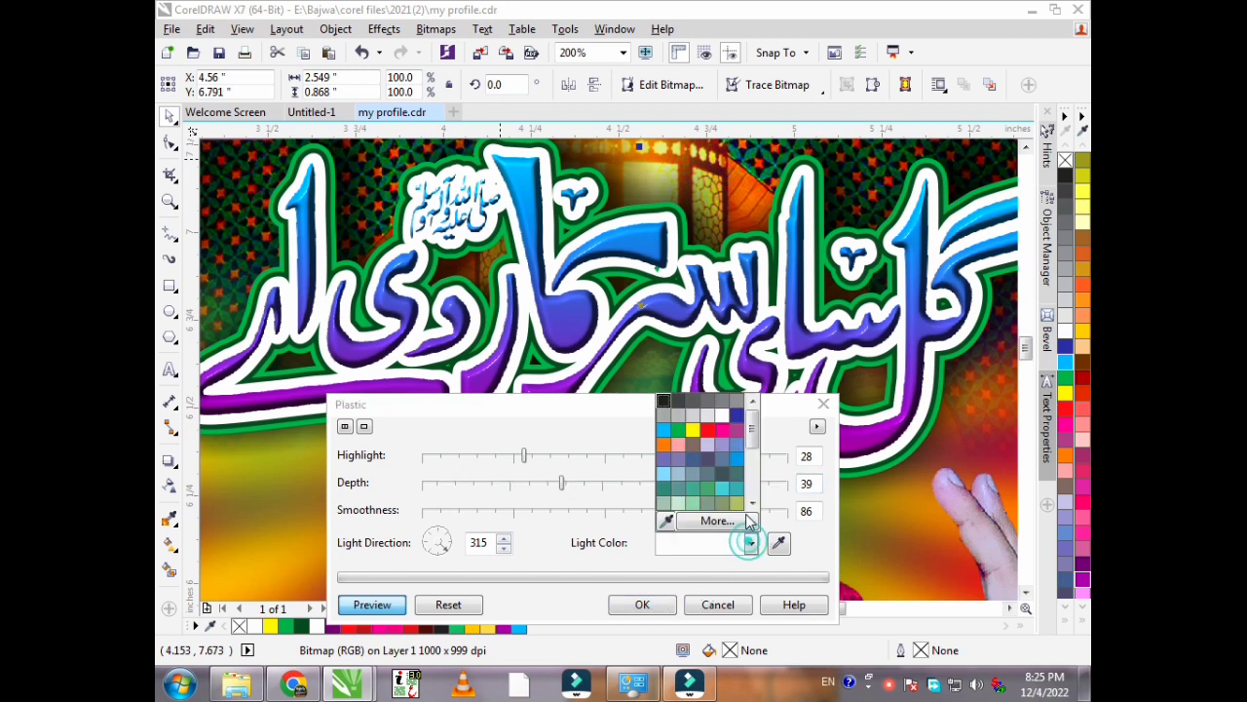
click(693, 430)
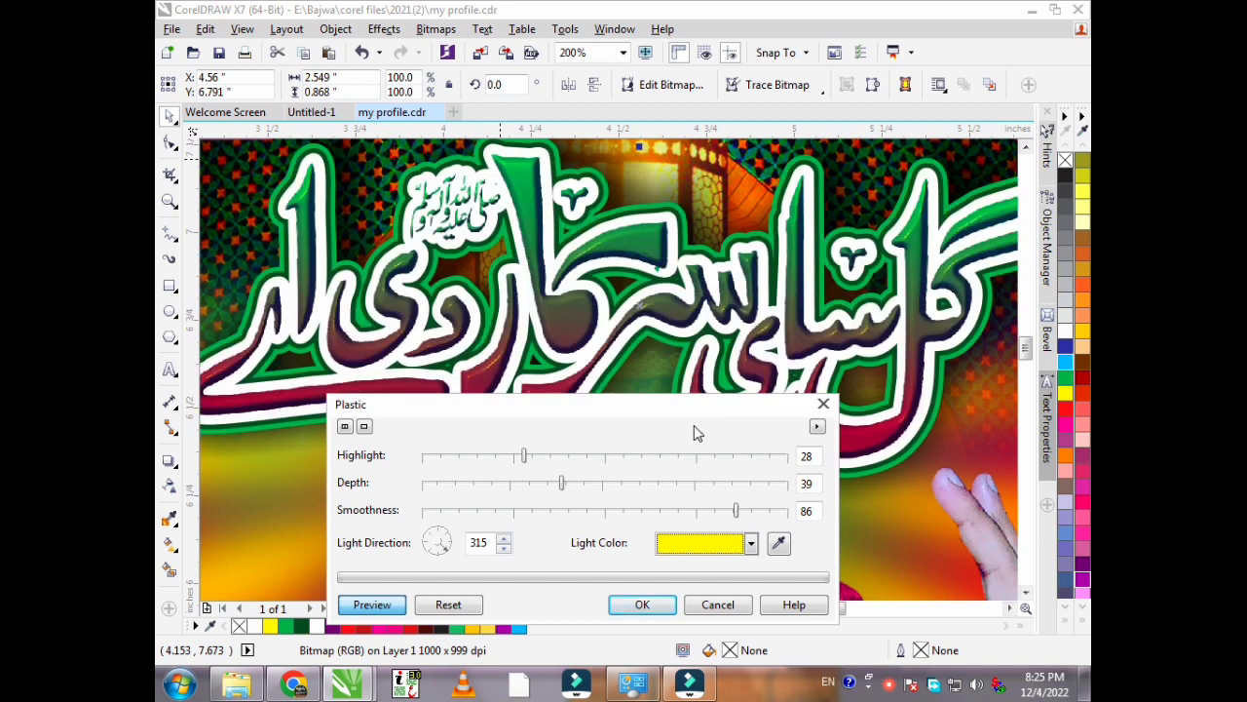
click(750, 543)
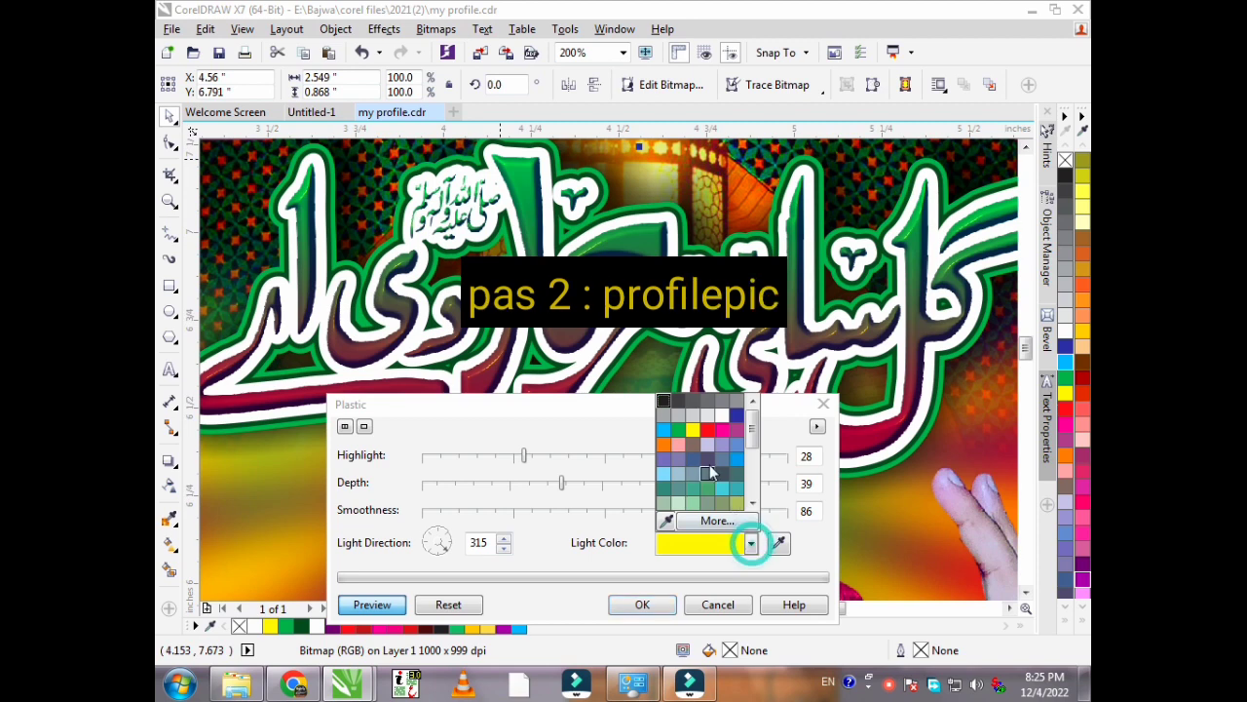
click(721, 415)
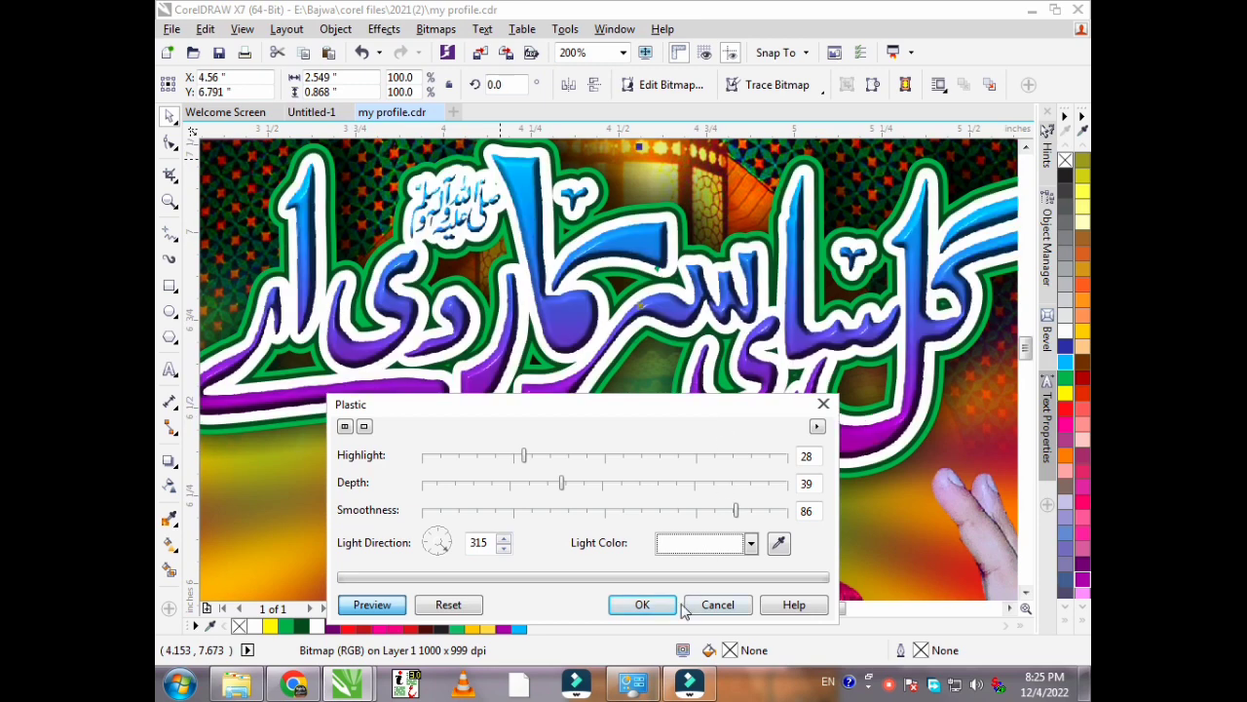
Apply the Plastic effect to the title and select the drop shadow group of its green outline.
click(660, 604)
click(557, 494)
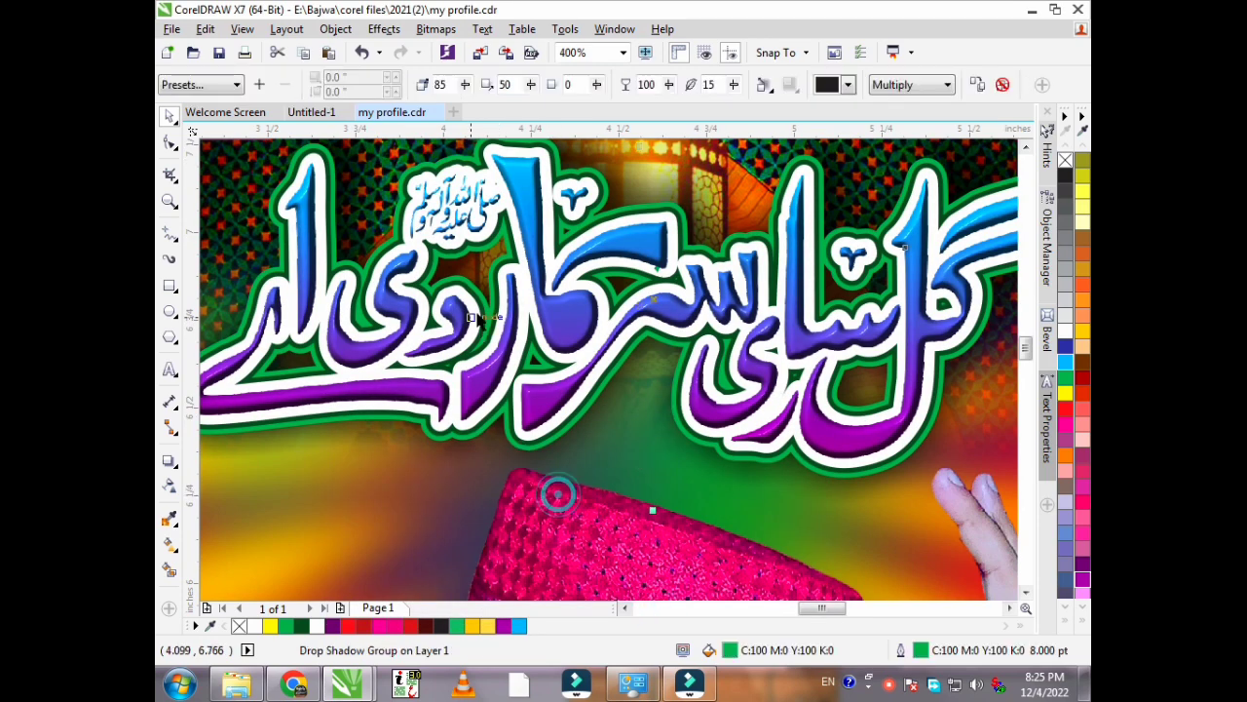
scroll(478, 320, down, 1)
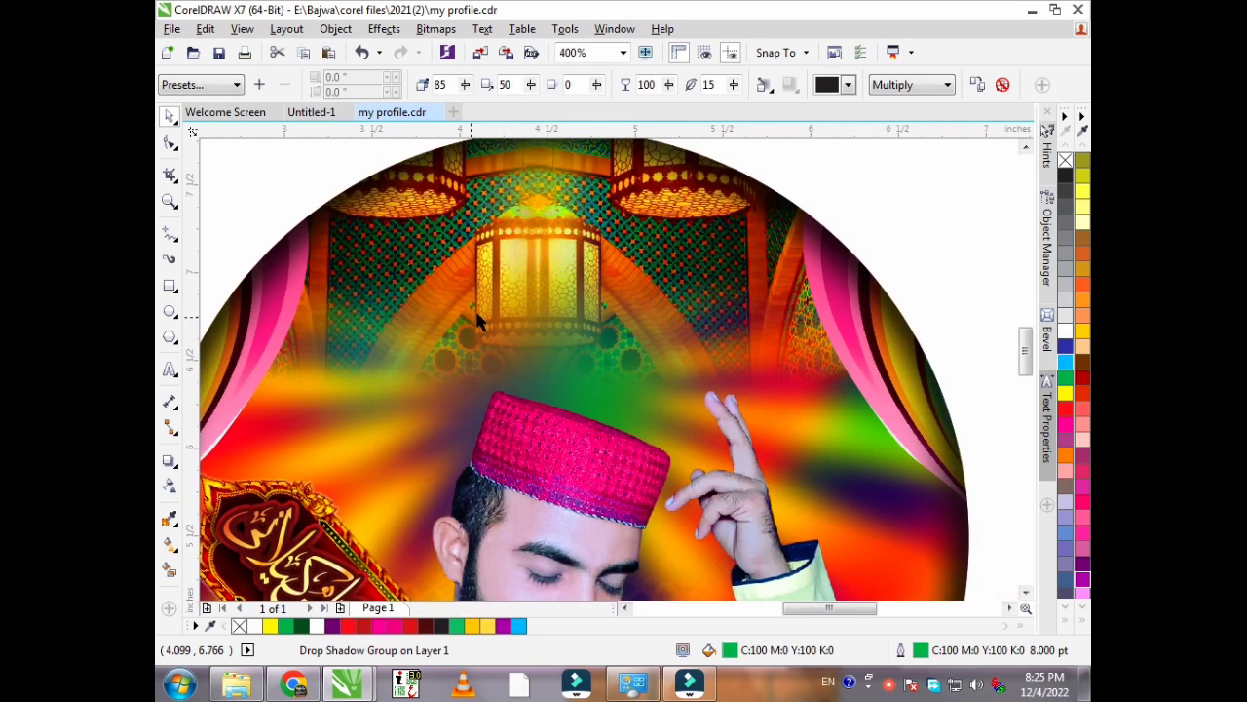